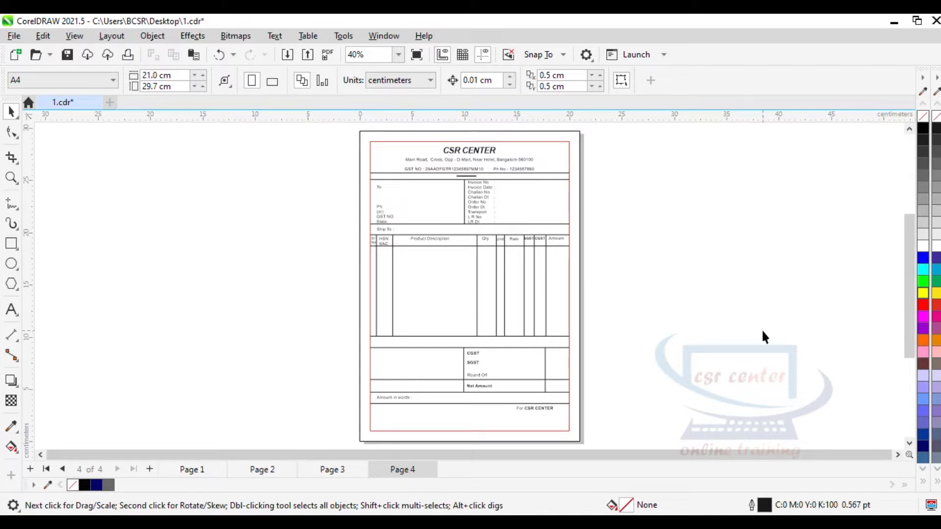
Step: Examine the finished invoice layout on Page 4, from the header through the item table to the totals and signature area
scroll(501, 138, up, 1)
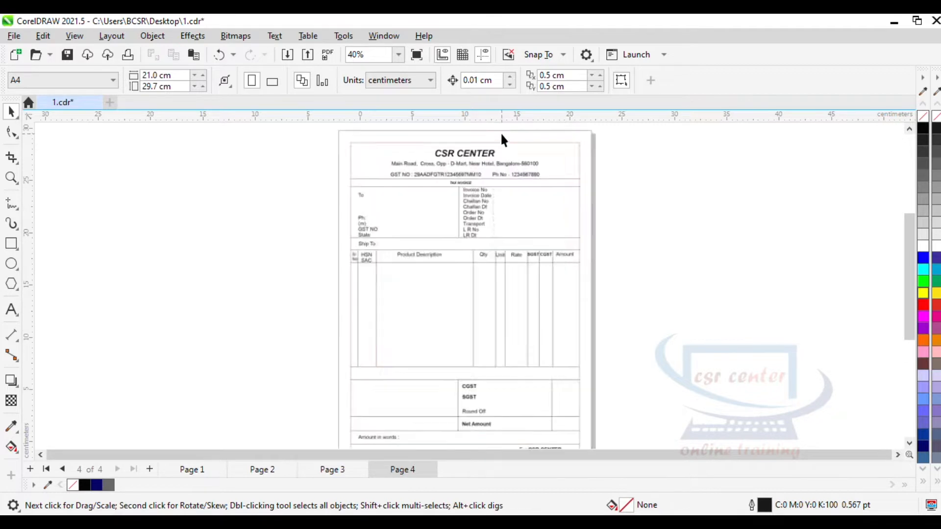
scroll(500, 135, up, 3)
scroll(425, 147, up, 1)
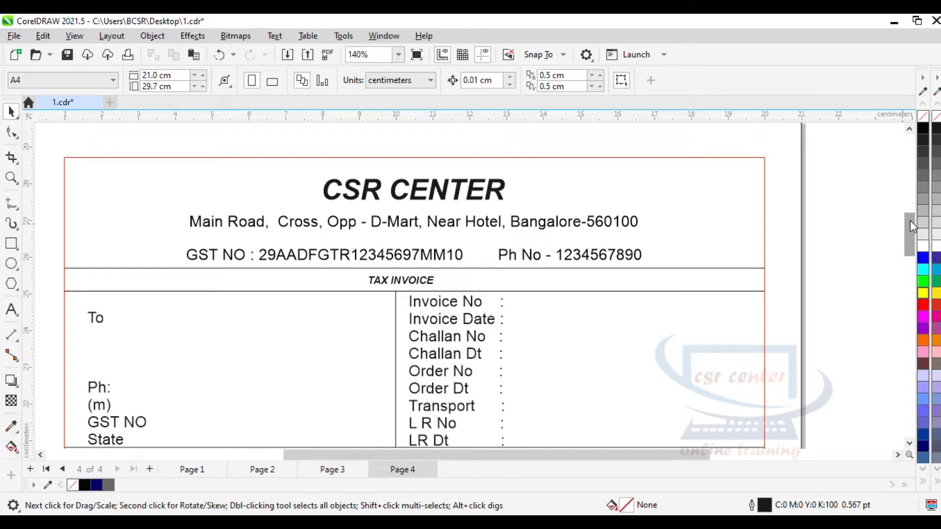
drag(910, 221, 909, 328)
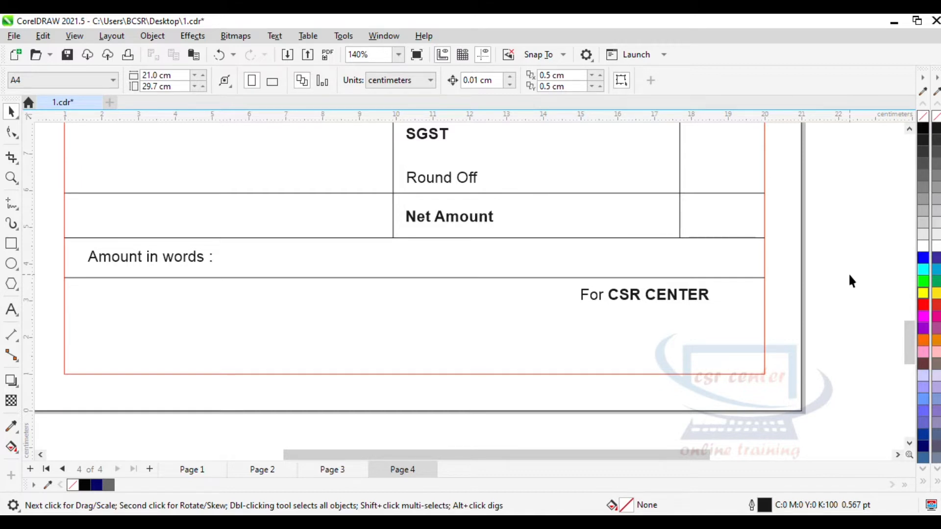
drag(910, 340, 910, 327)
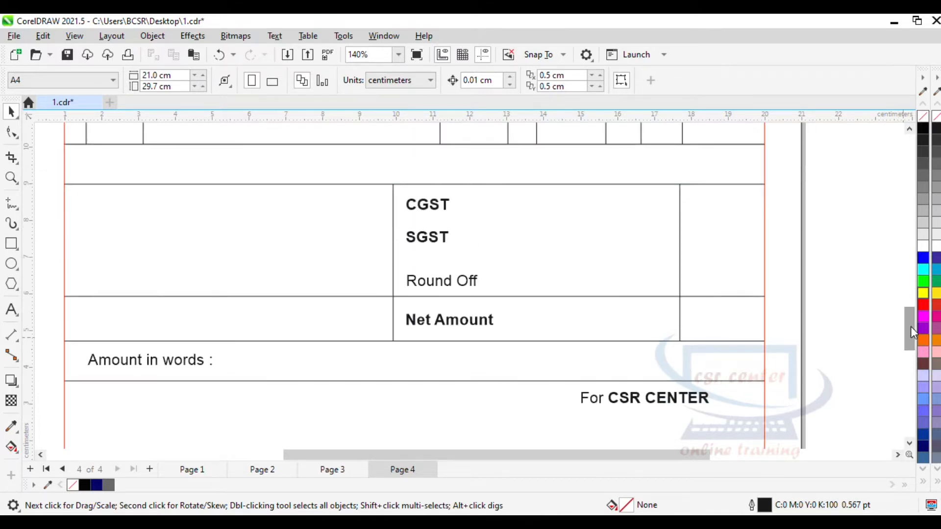
scroll(645, 281, down, 3)
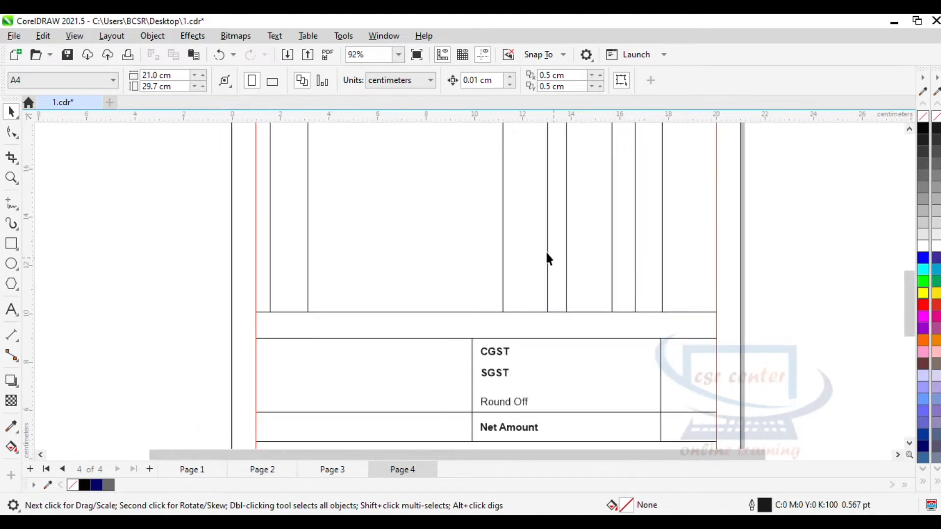
drag(913, 313, 911, 271)
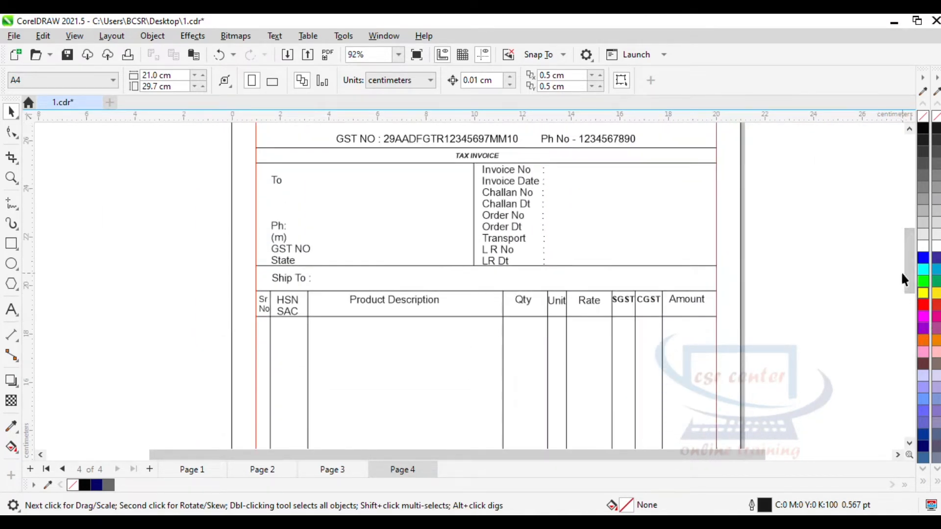
drag(908, 267, 908, 254)
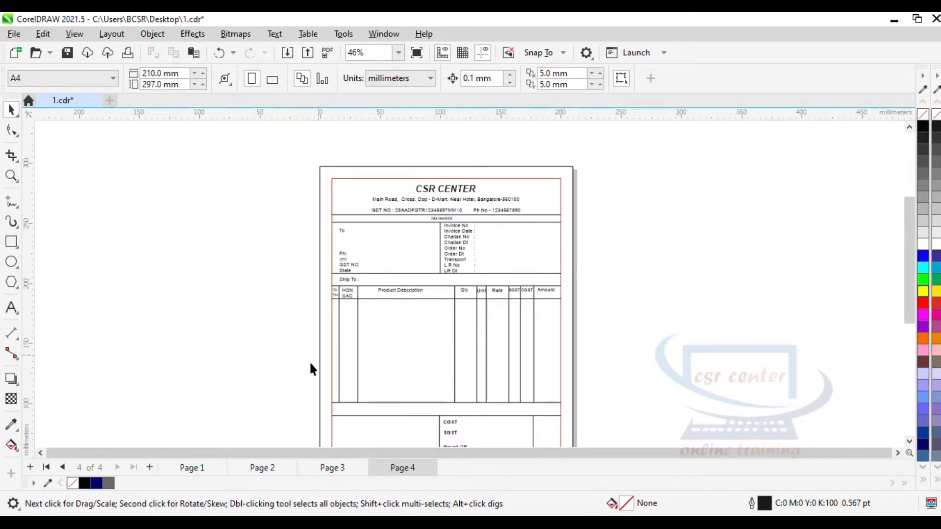
Step: Add a new page after Page 4 and set its size to A4
click(150, 468)
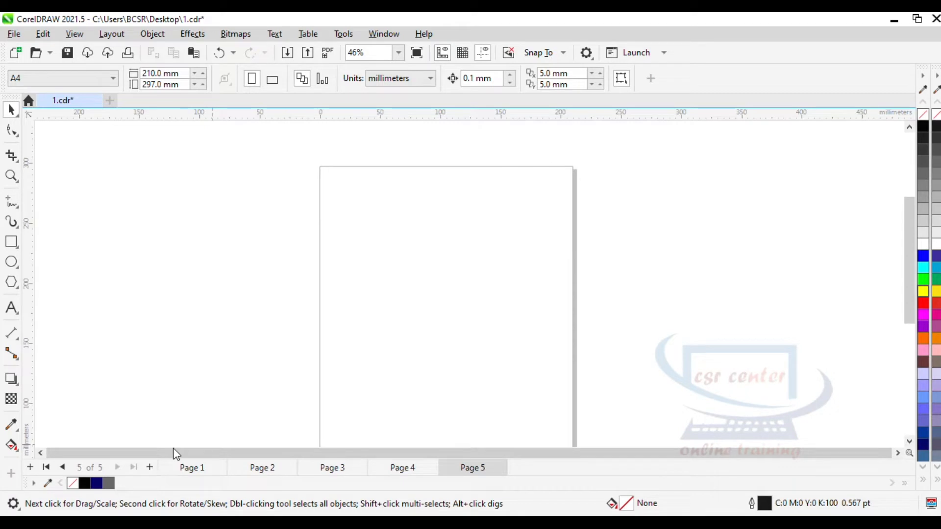
click(108, 80)
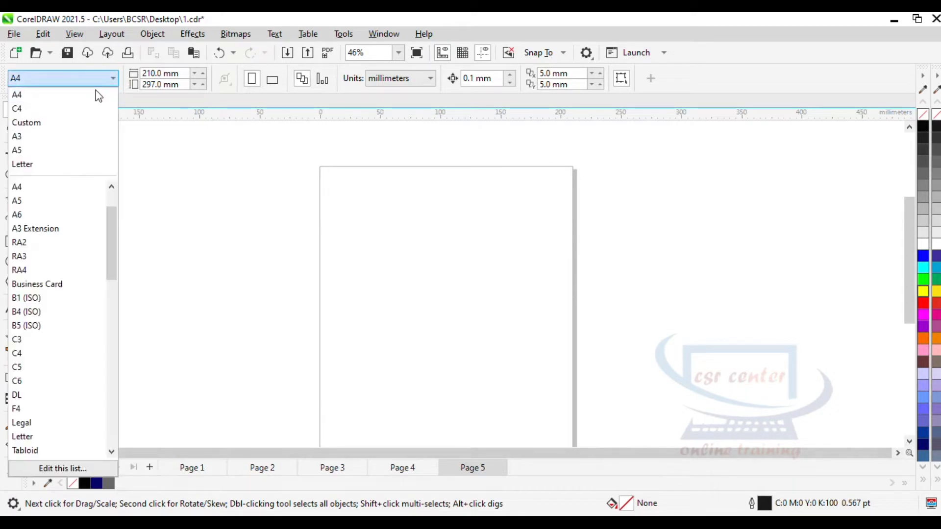
click(20, 95)
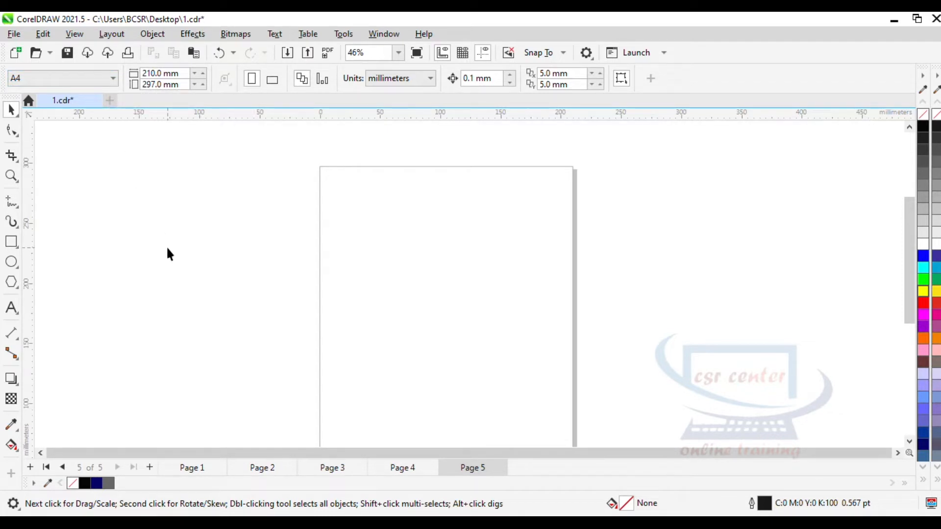
Step: Import the invoice image from the Desktop and place it about 117 × 165 mm, beside the blank page
click(13, 33)
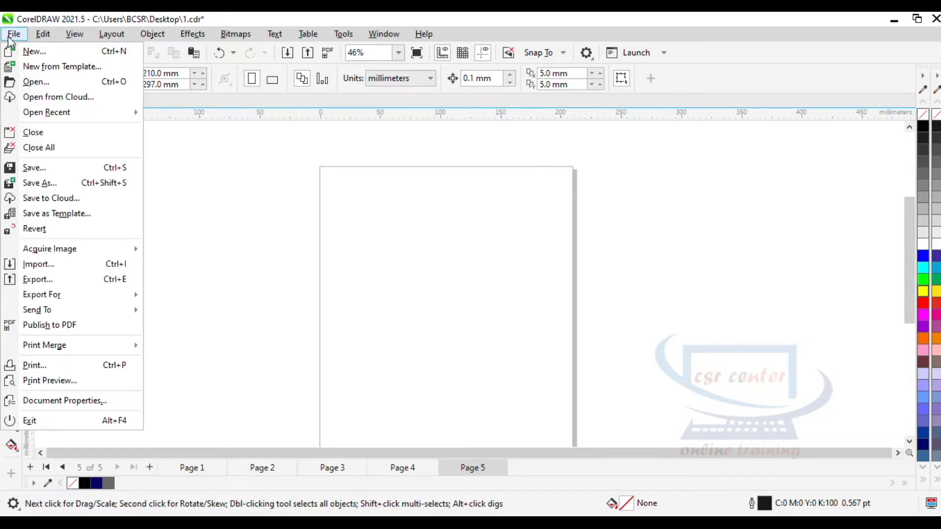
click(45, 265)
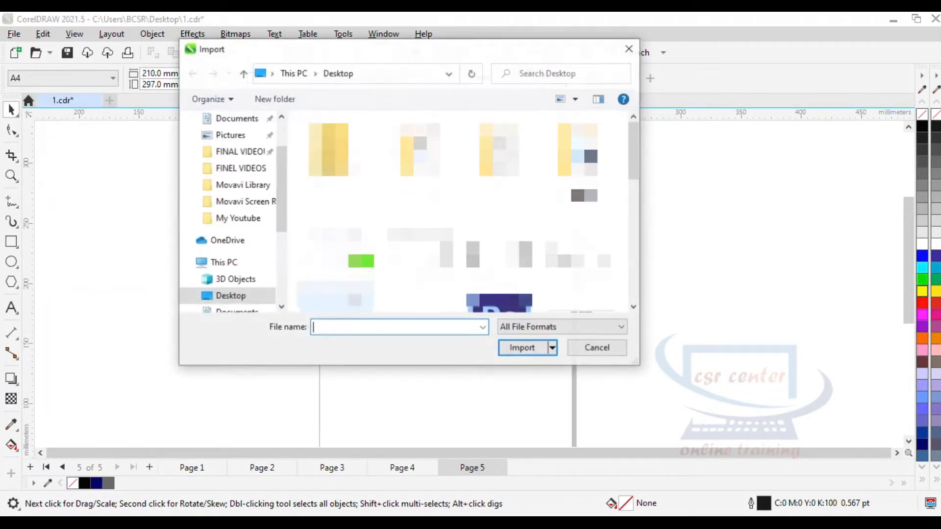
click(418, 160)
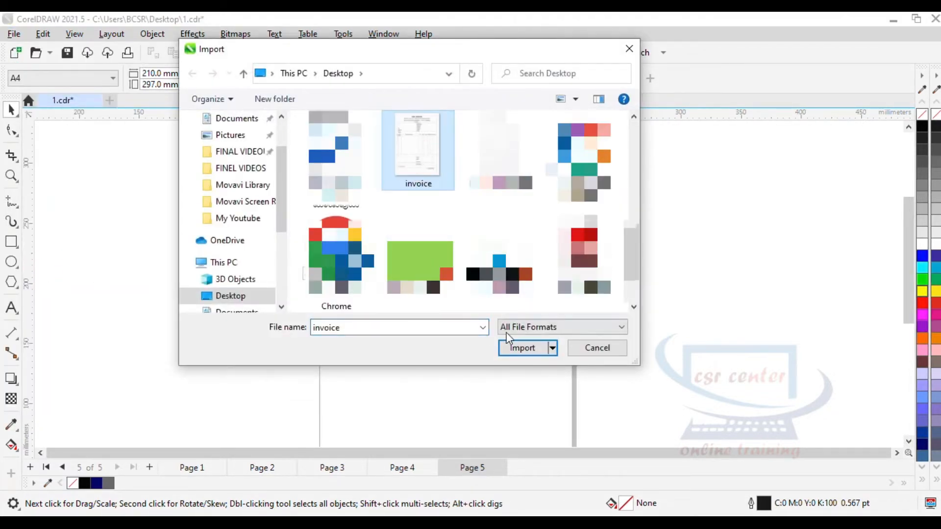
click(515, 347)
drag(143, 210, 378, 413)
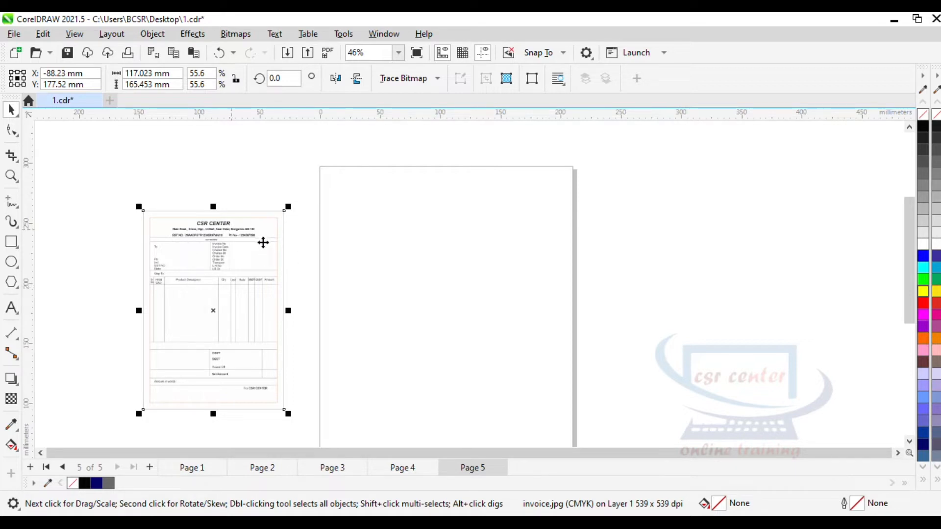
click(424, 182)
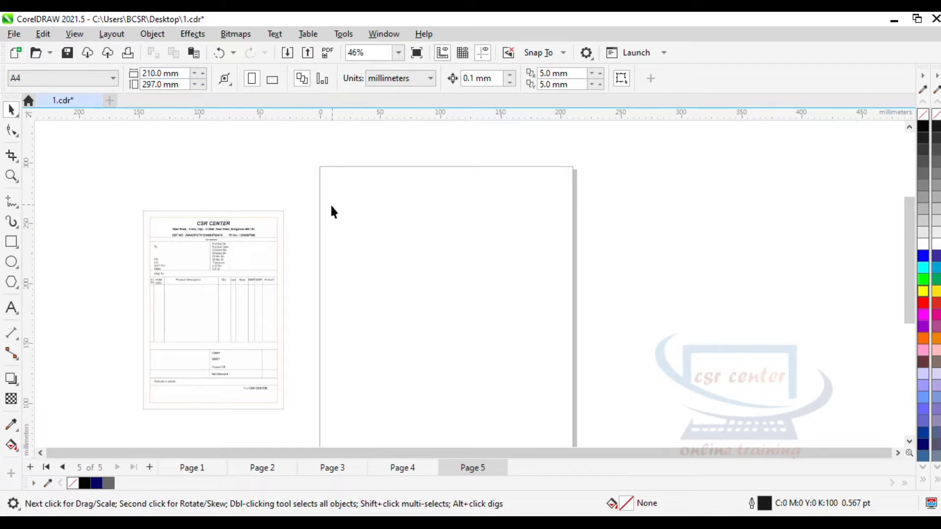
Step: Resize the invoice image to 210 × 297 mm and centre it on the page
click(194, 257)
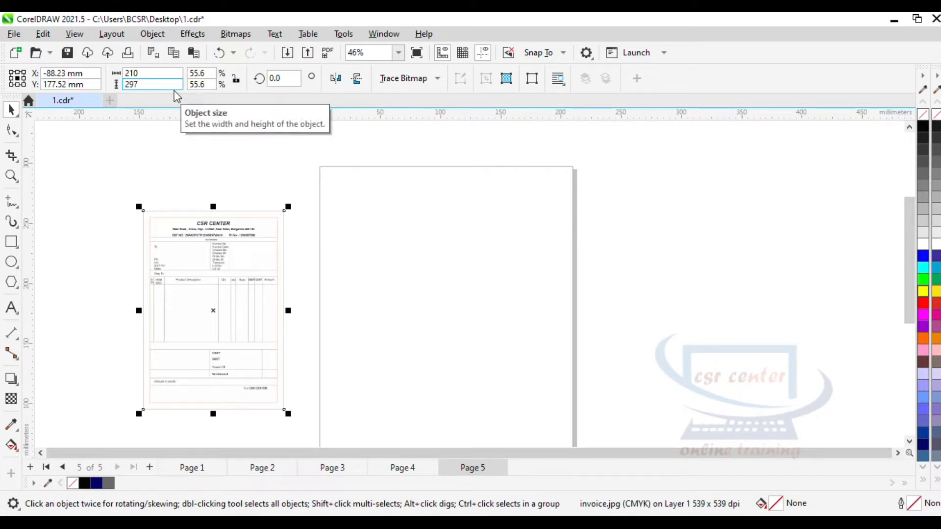
key(Return)
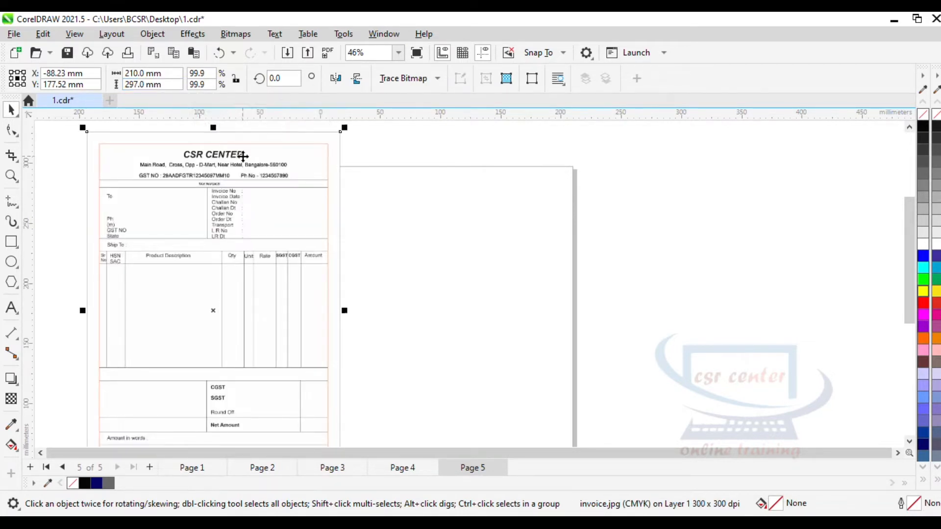
scroll(444, 226, down, 1)
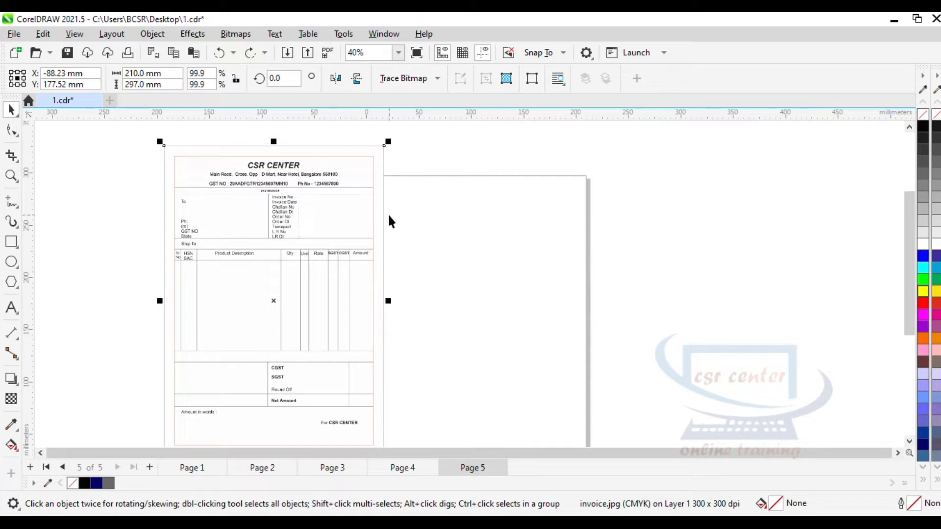
key(p)
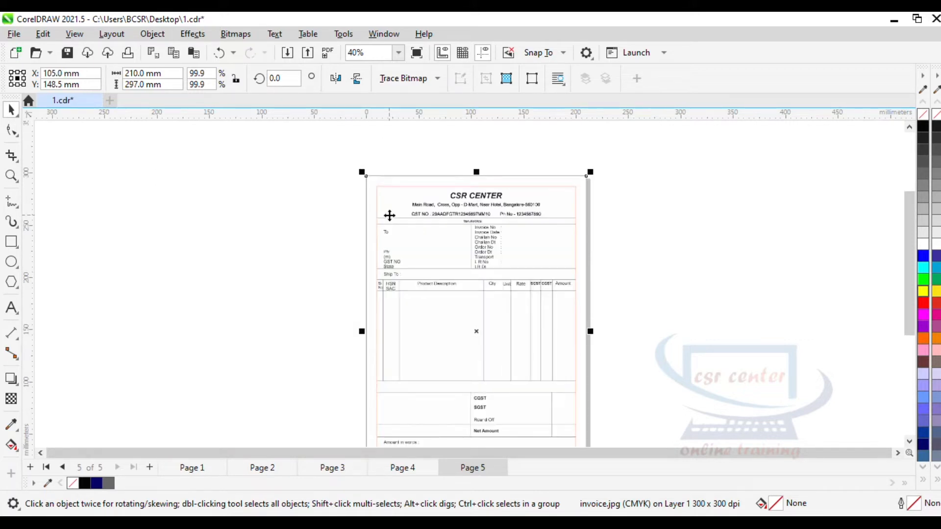
Step: Draw a rectangle about 190 × 277 mm tracing the outer border of the invoice image
scroll(401, 176, up, 1)
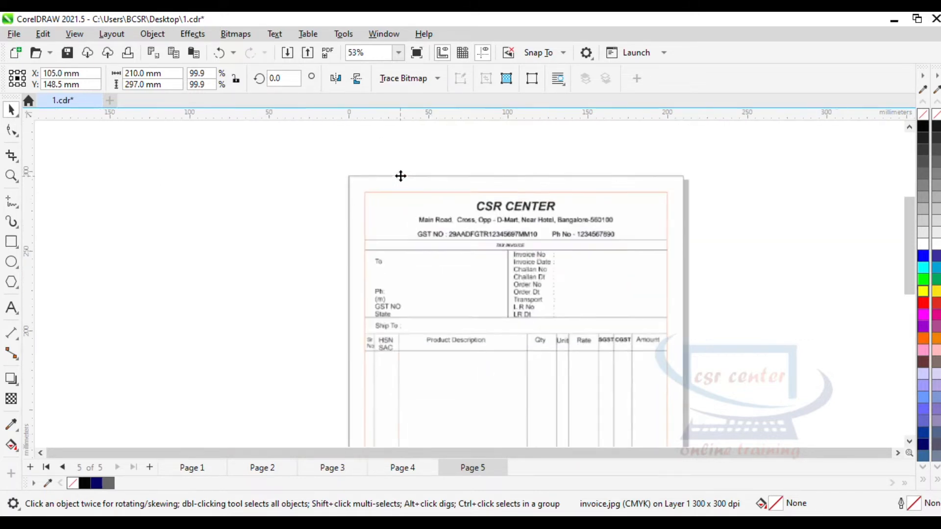
scroll(401, 176, up, 3)
scroll(704, 227, down, 2)
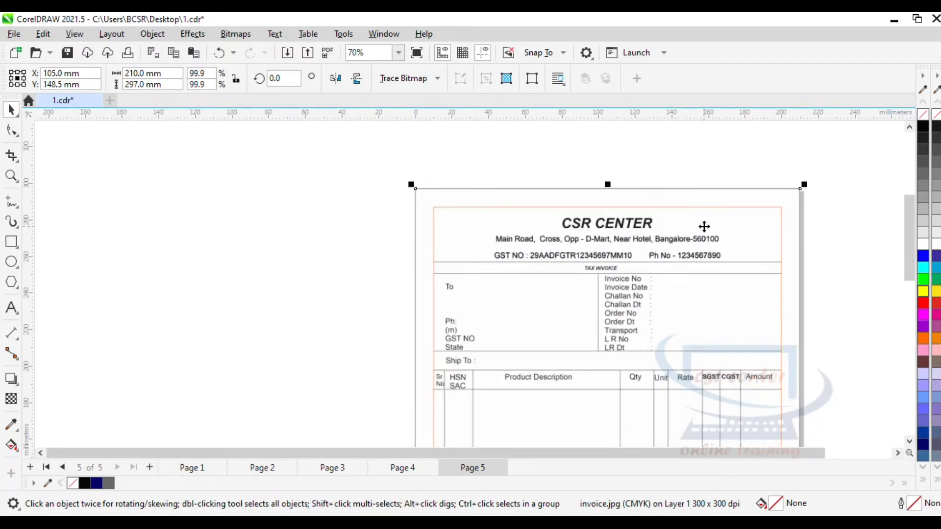
scroll(704, 227, down, 1)
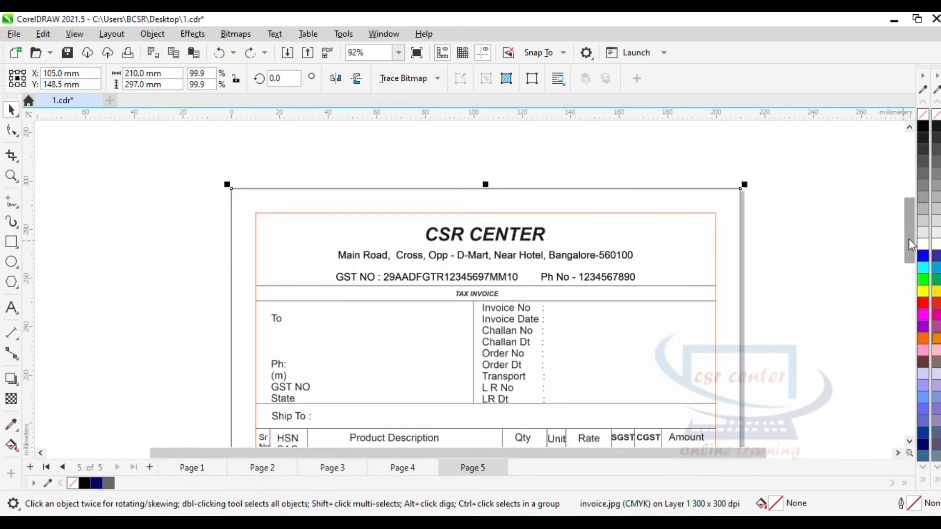
scroll(910, 240, down, 1)
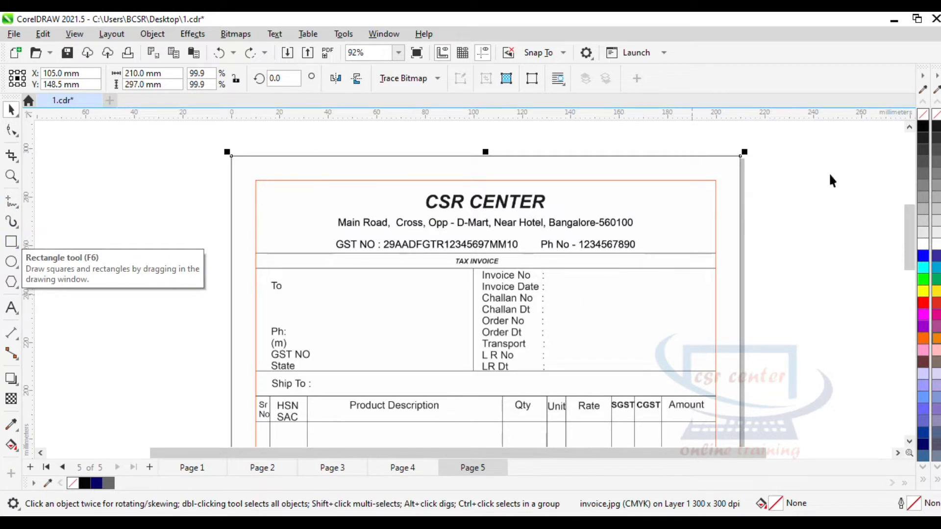
click(12, 242)
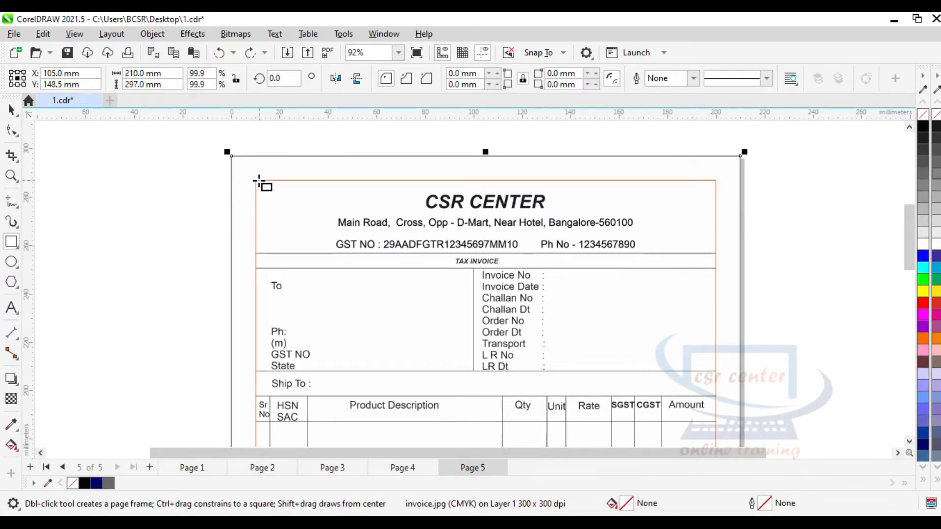
drag(256, 181, 715, 383)
drag(906, 348, 903, 248)
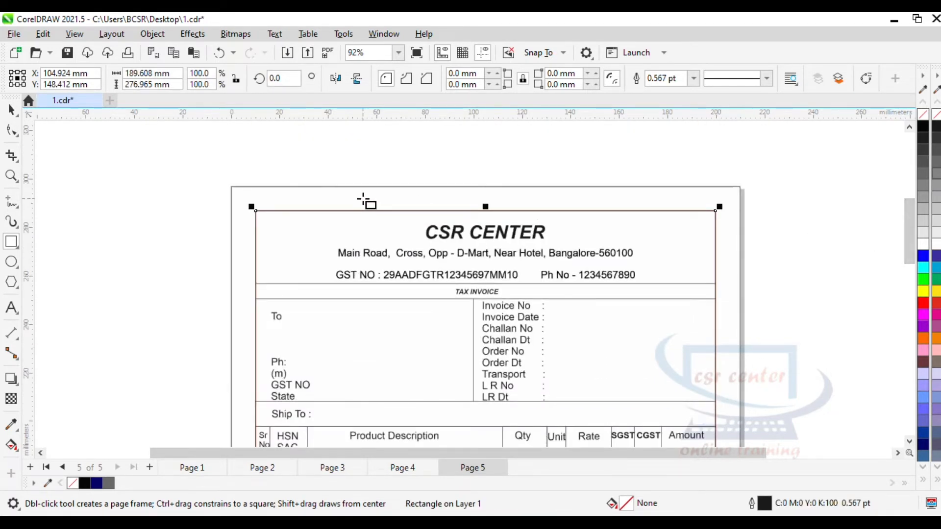
Step: Draw two horizontal freehand lines about 190 mm long across the frame, tracing the rules above and below TAX INVOICE
scroll(363, 201, up, 2)
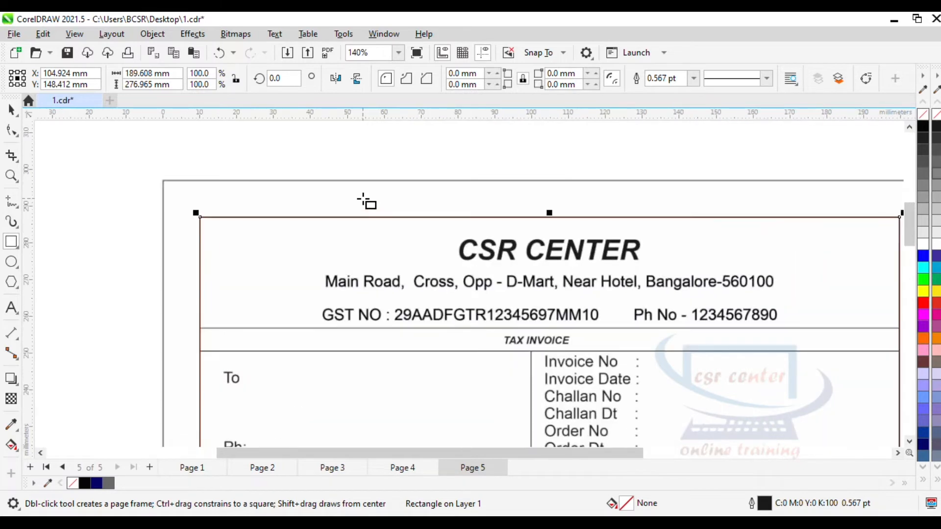
drag(553, 460, 567, 460)
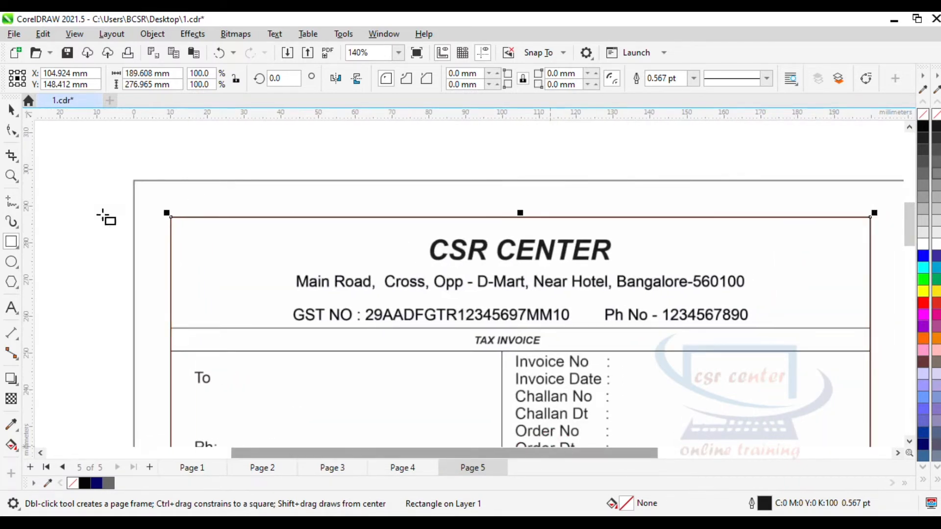
scroll(195, 224, down, 1)
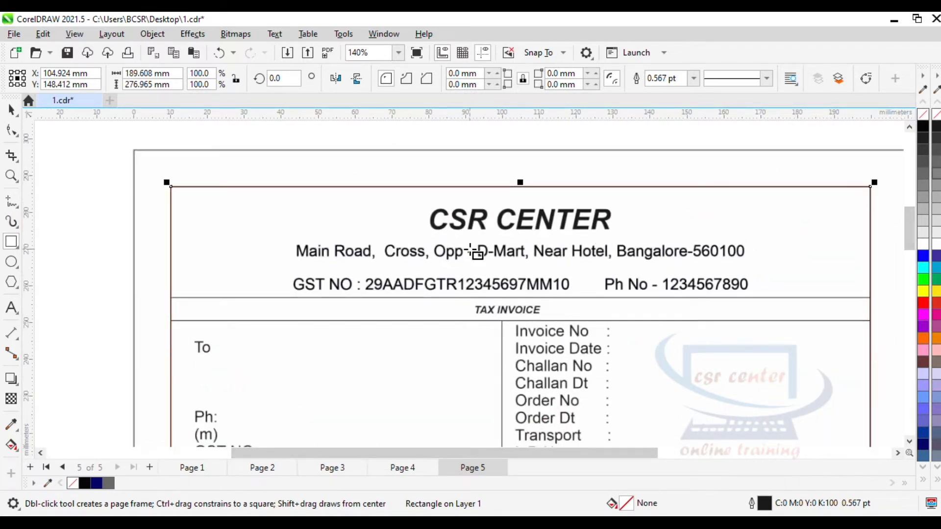
click(9, 201)
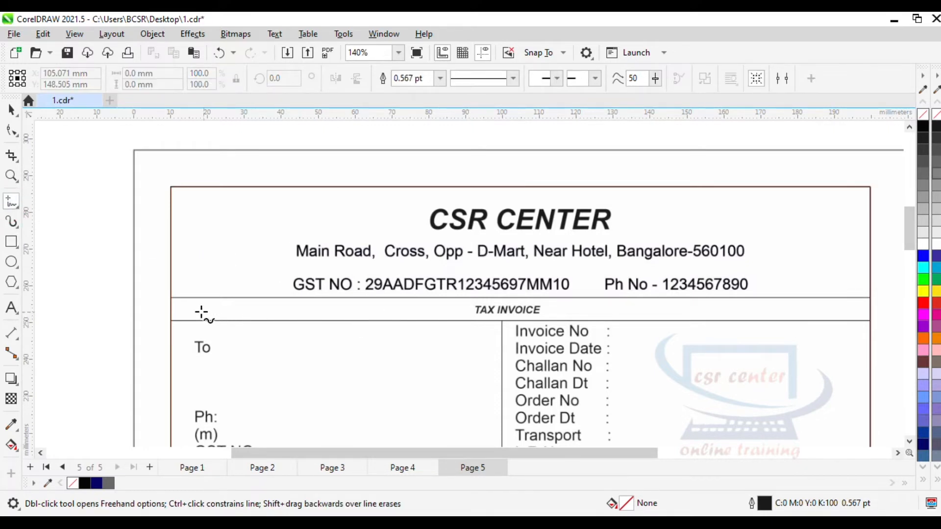
click(170, 298)
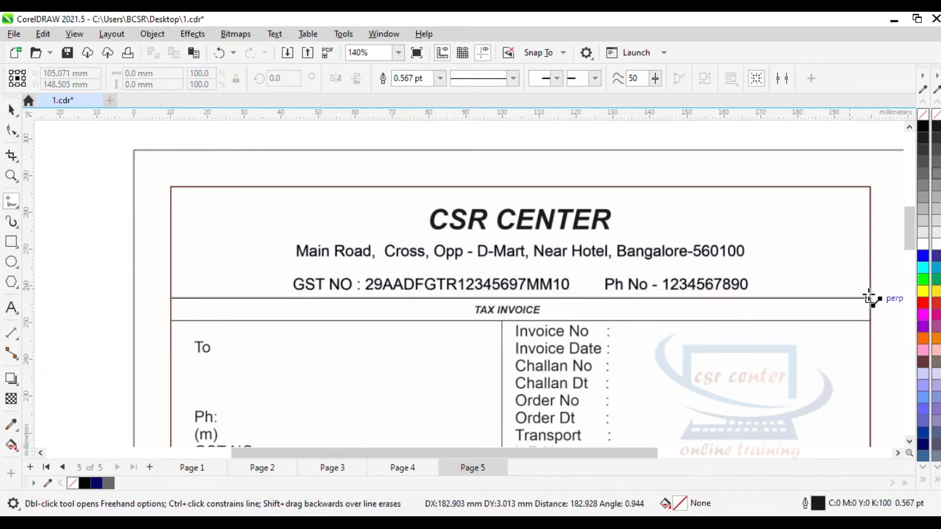
click(871, 295)
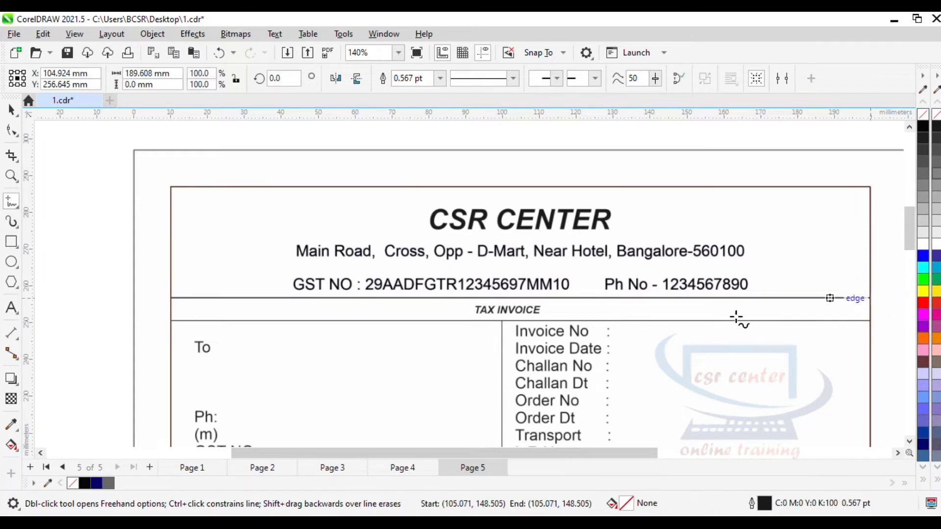
click(170, 323)
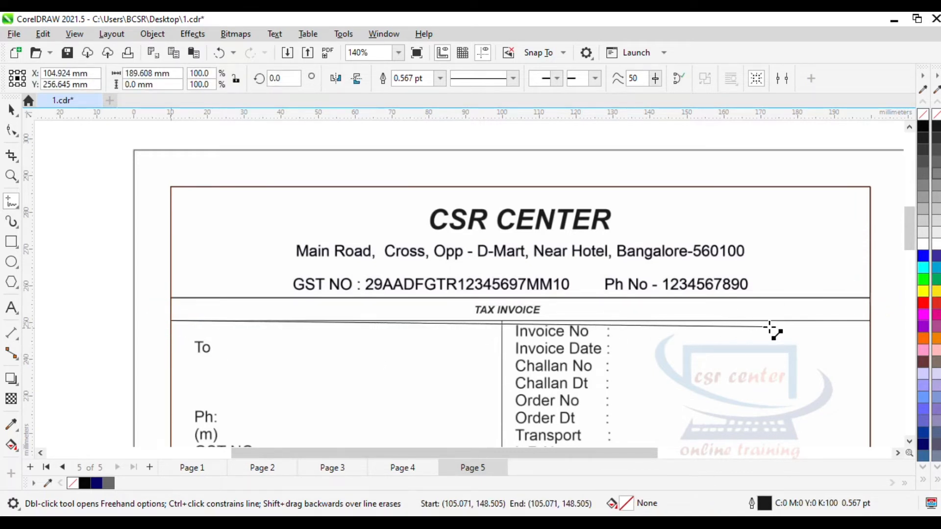
click(868, 323)
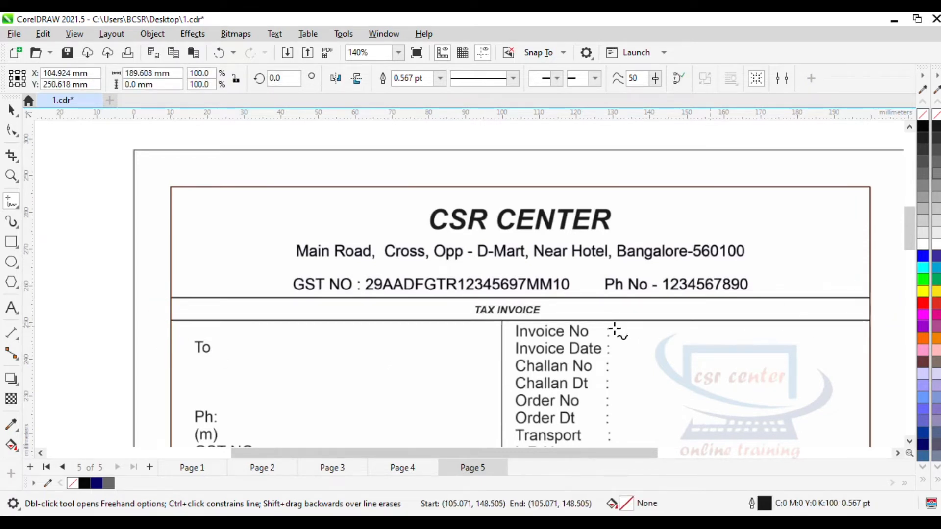
Step: Draw a horizontal line about 190 mm long across the frame, tracing the rule above the Ship To row
scroll(605, 248, down, 5)
click(171, 260)
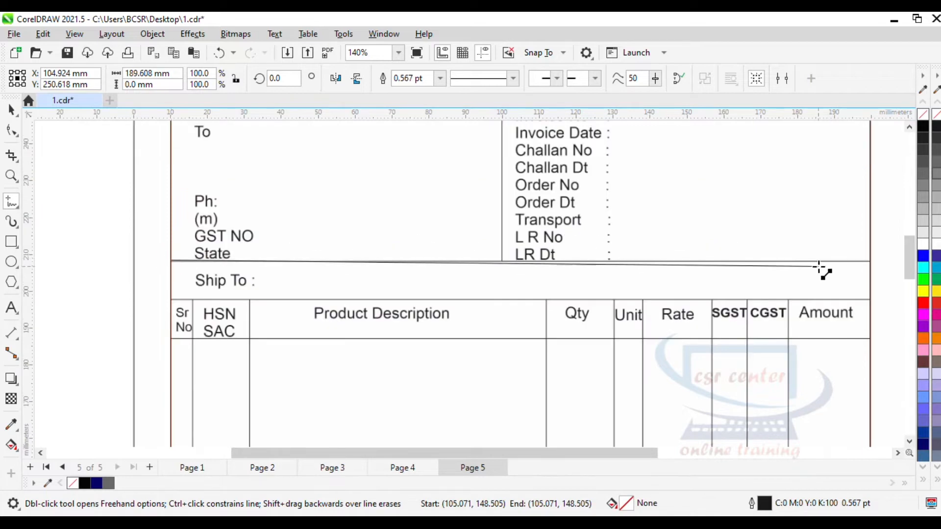
click(869, 262)
scroll(504, 260, up, 5)
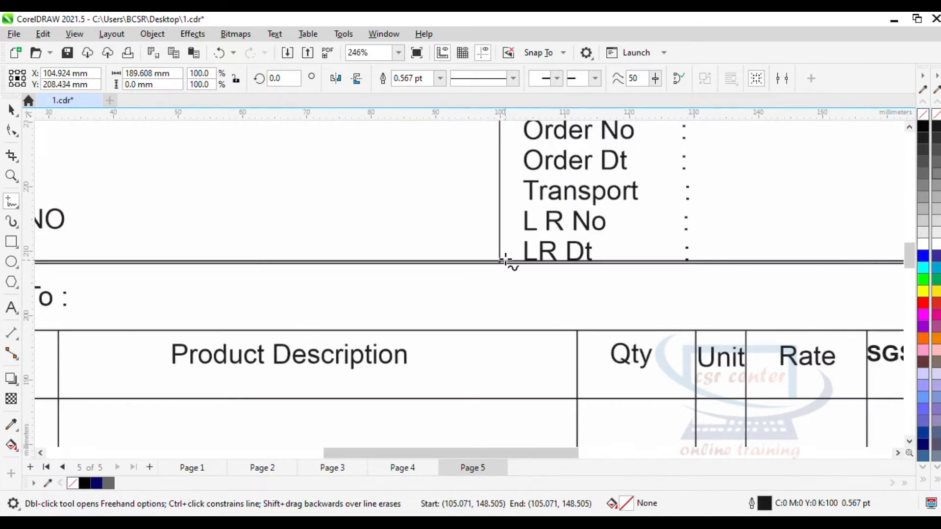
Step: Nudge the newly drawn horizontal line down onto the image's rule above the Ship To row
key(Down)
key(Down)
key(Down)
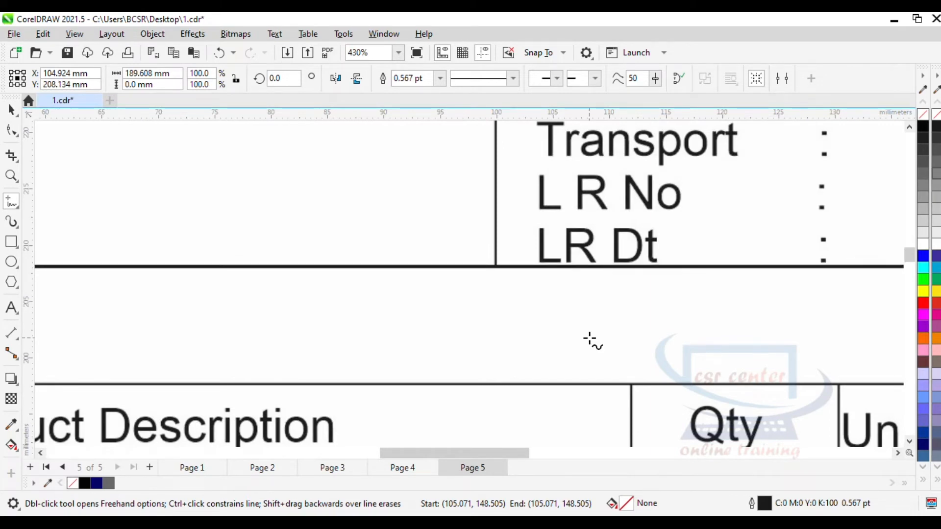
Step: Draw a horizontal line about 190 mm long across the frame below the Ship To row and nudge it up onto the rule
scroll(592, 342, down, 5)
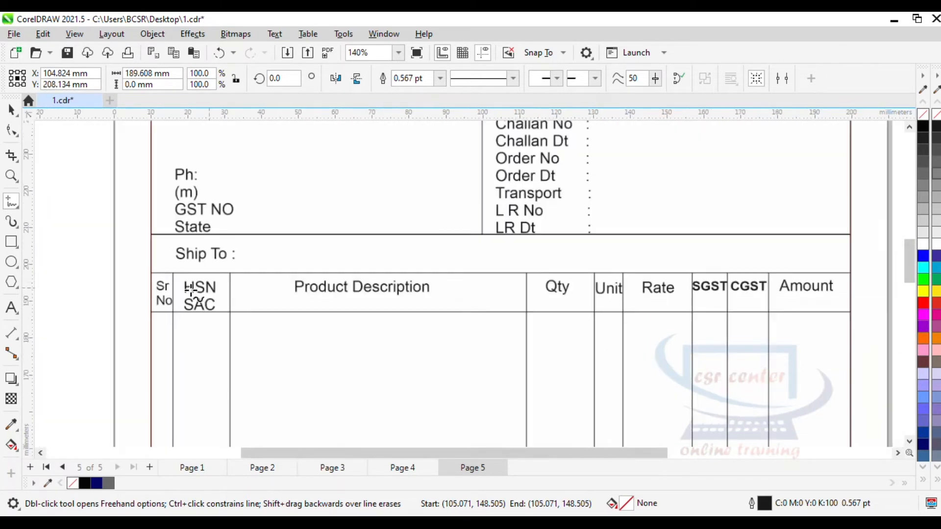
drag(153, 276, 851, 273)
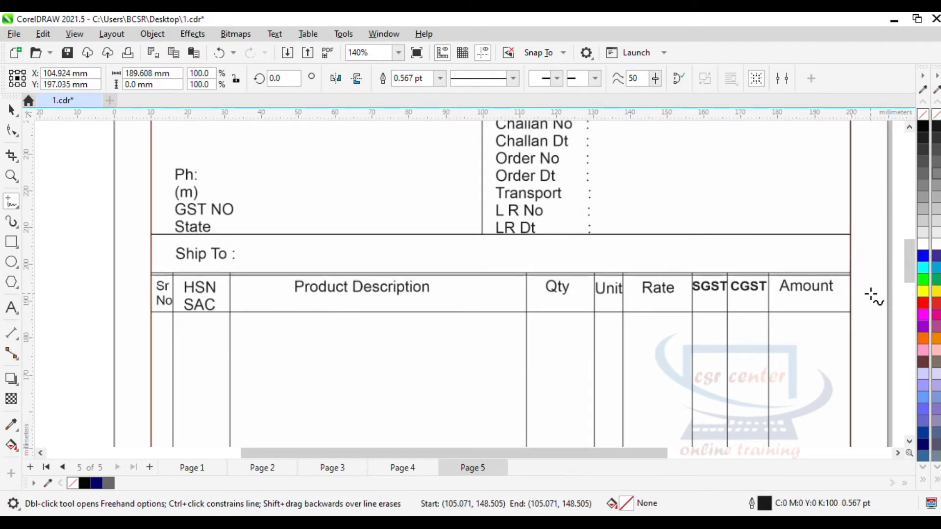
key(Up)
key(Up)
key(Up)
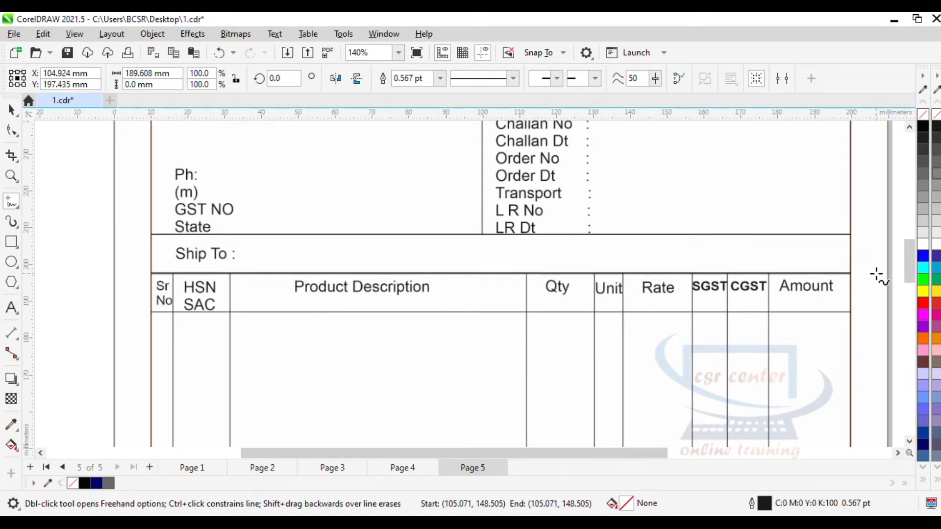
key(Up)
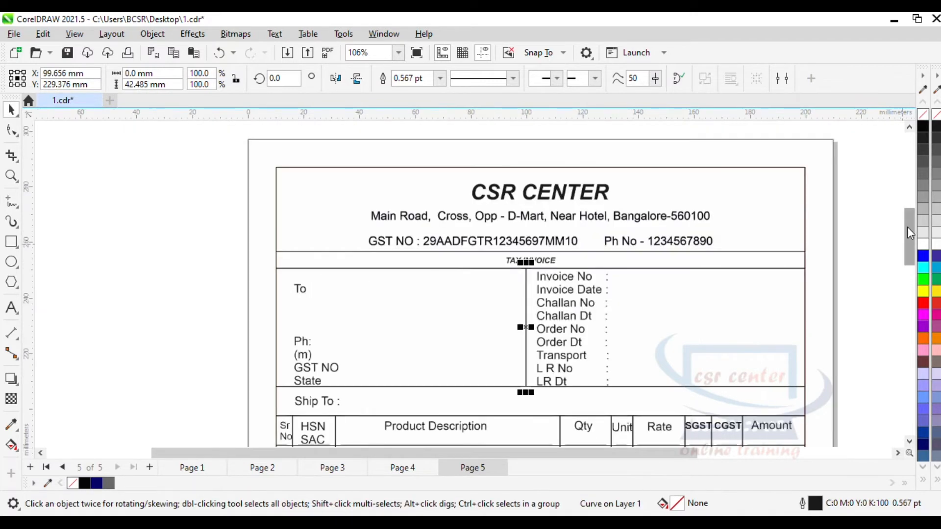
Step: Check the traced rules, the vertical divider and the product table's column lines, down to the totals section of the invoice
drag(906, 227, 904, 239)
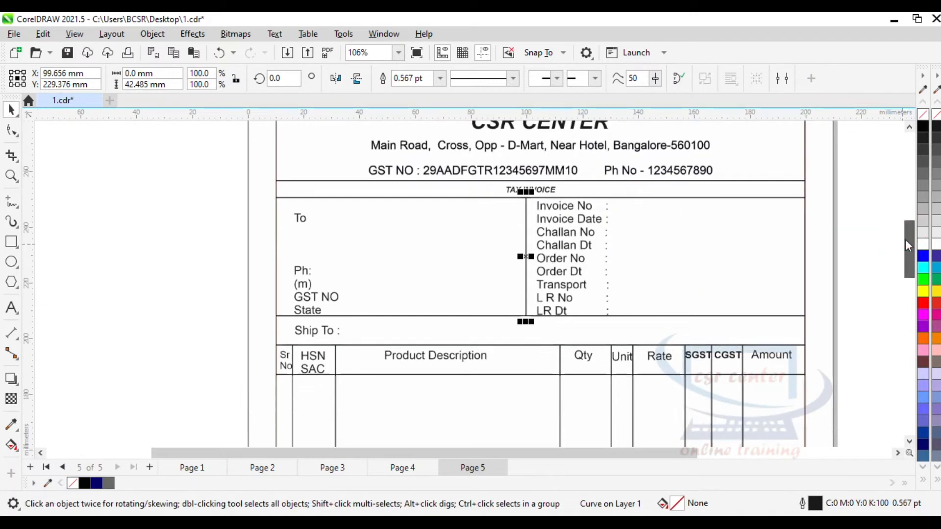
click(876, 228)
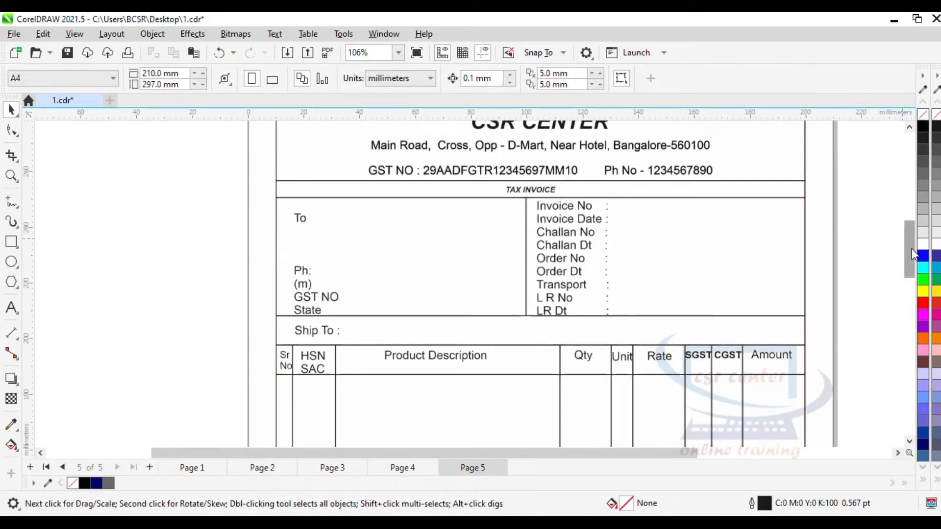
scroll(913, 249, up, 3)
click(690, 278)
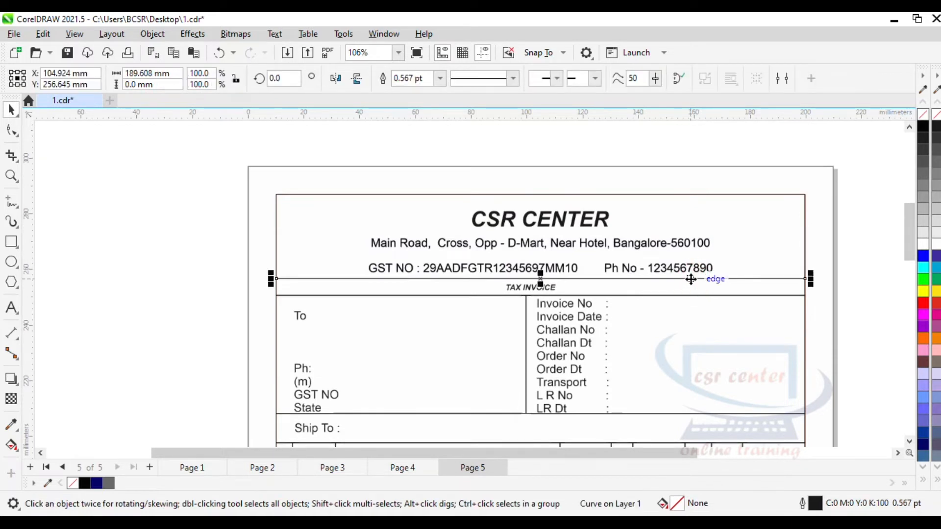
click(690, 297)
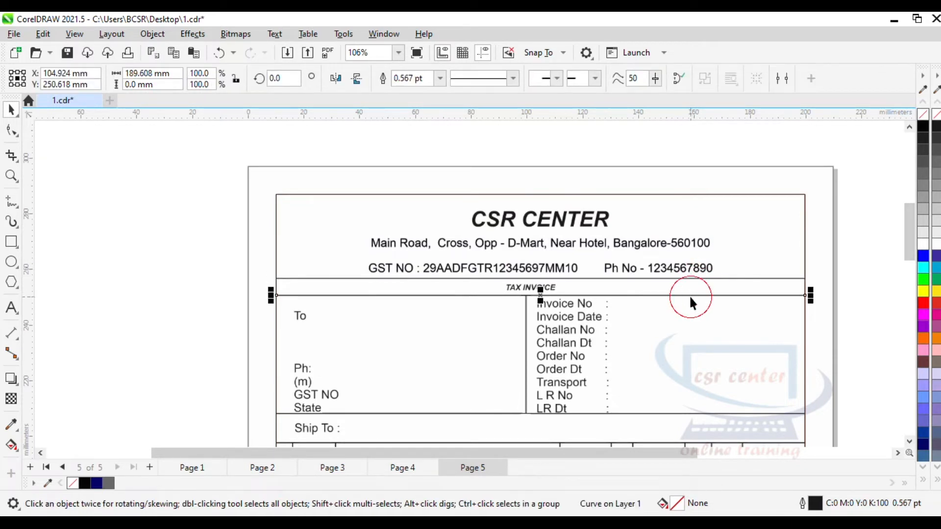
click(524, 330)
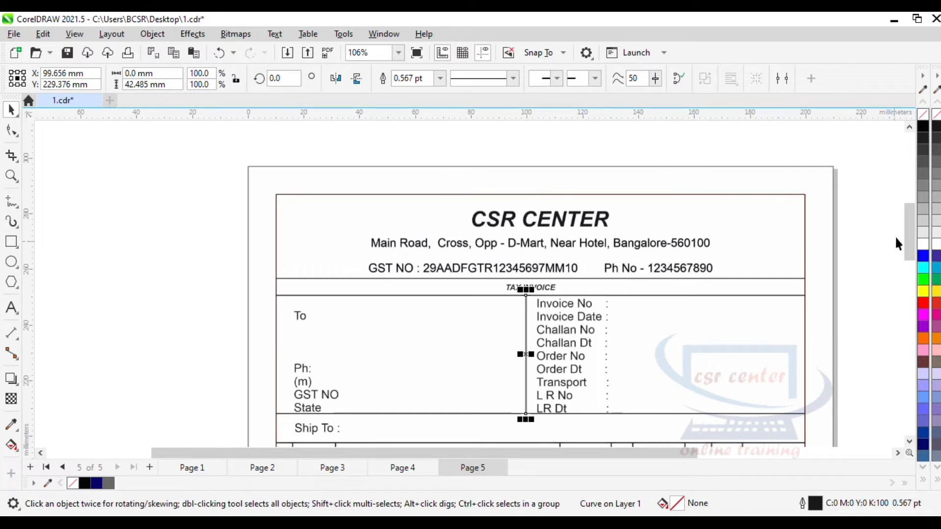
drag(907, 231, 906, 265)
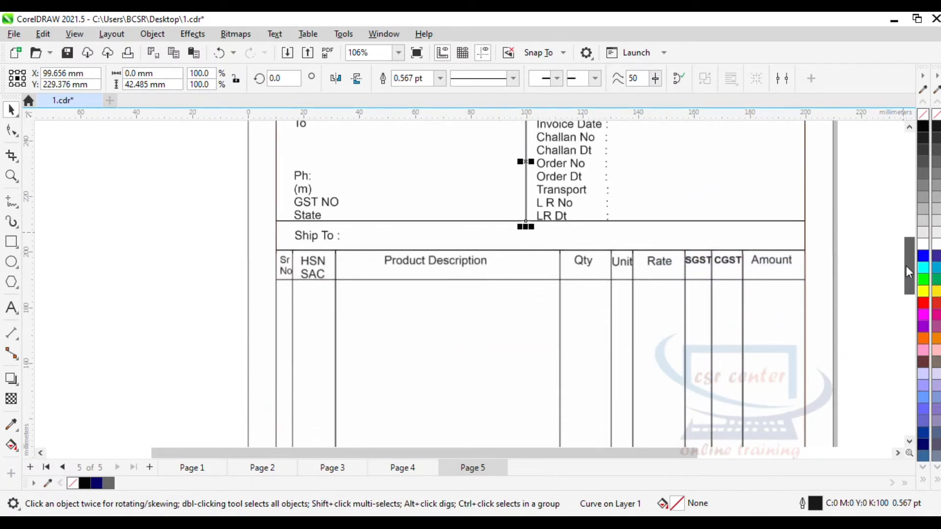
click(729, 221)
click(711, 276)
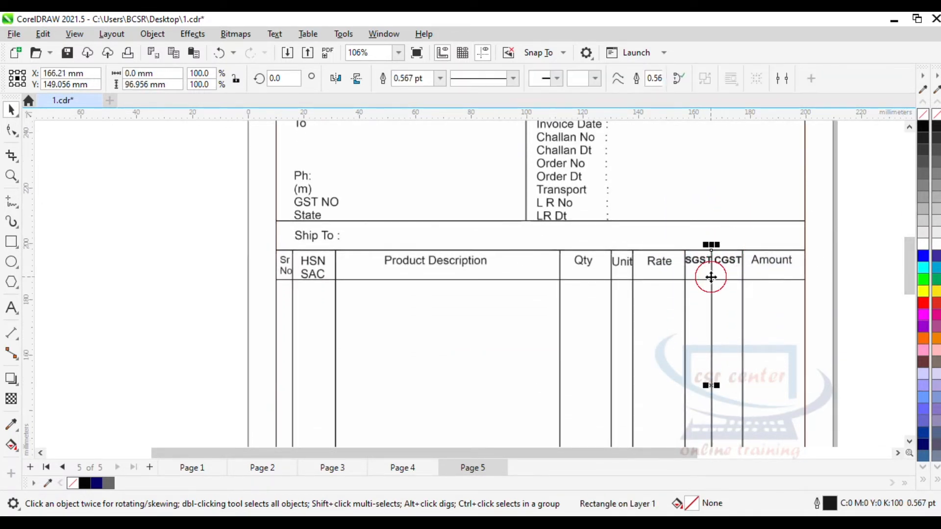
click(743, 275)
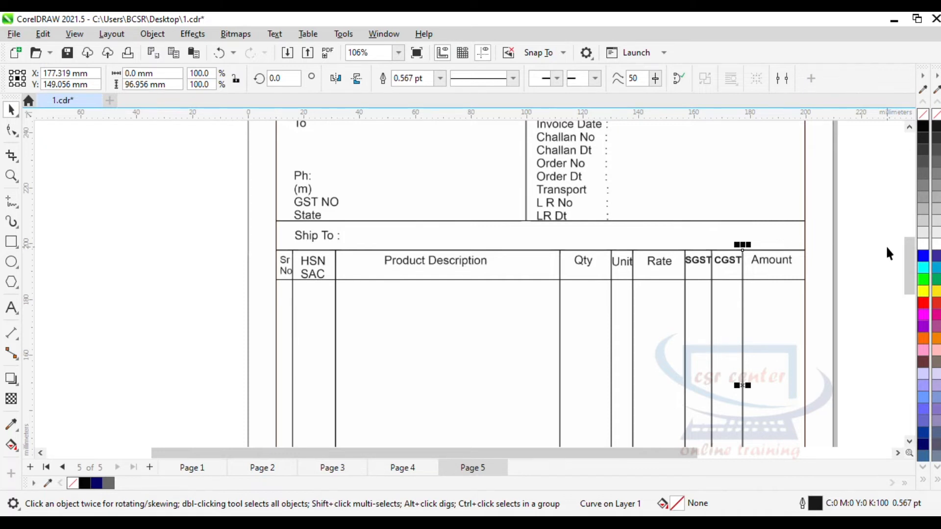
drag(911, 263, 907, 313)
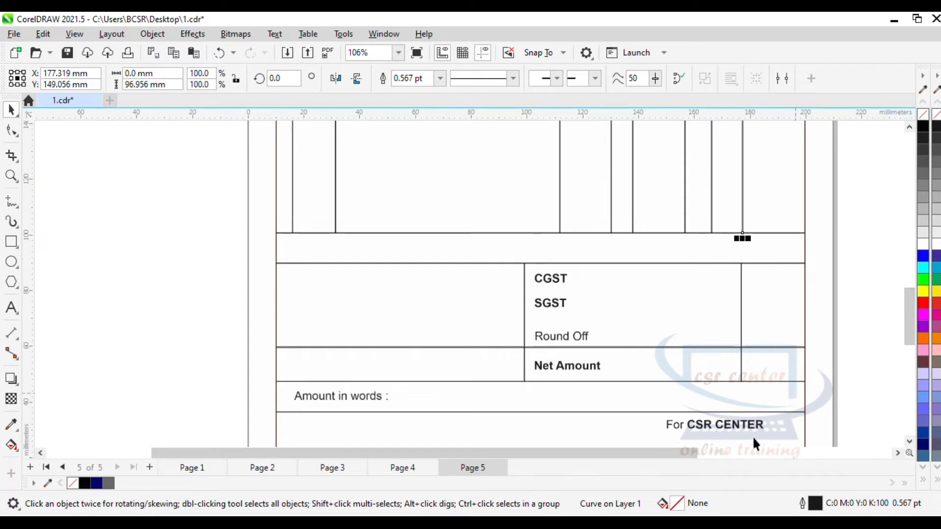
drag(677, 454, 709, 455)
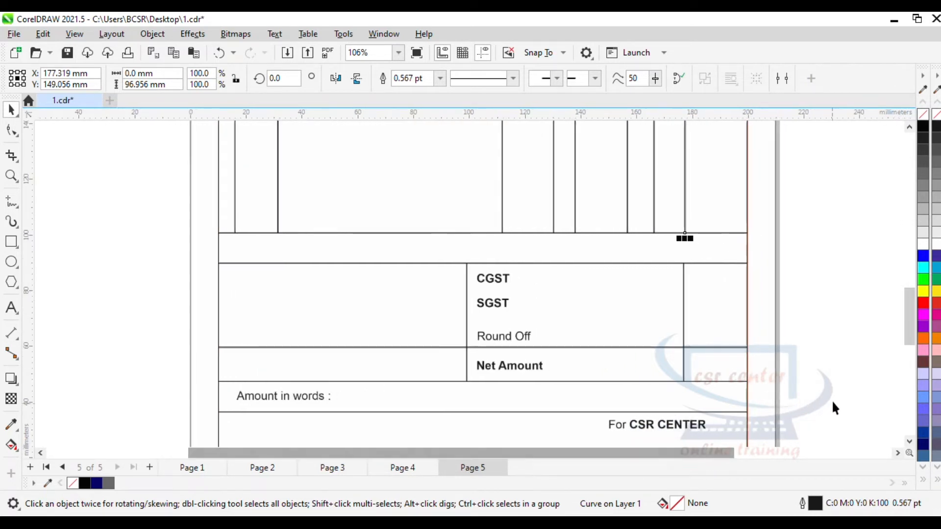
Step: Add the text CSR CENTER in 12 pt Arial over the company heading in the invoice image
drag(911, 316, 912, 234)
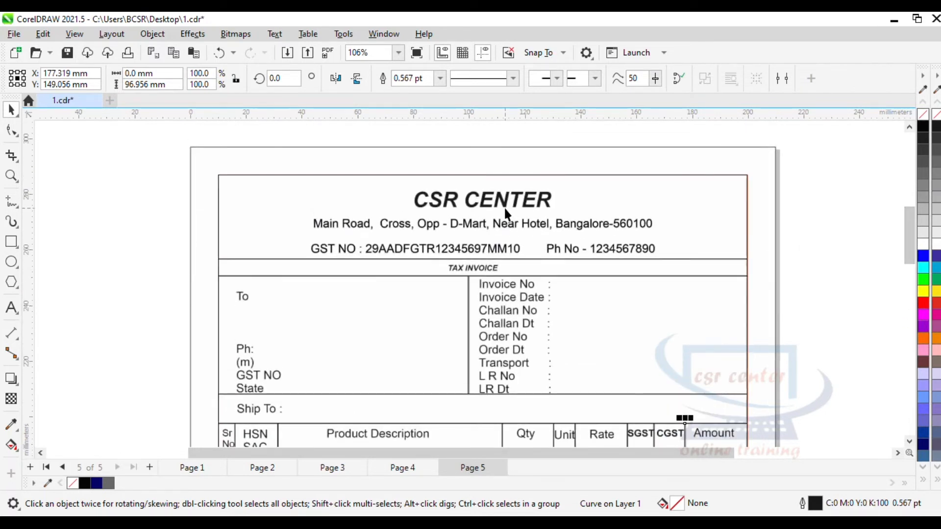
scroll(505, 212, up, 3)
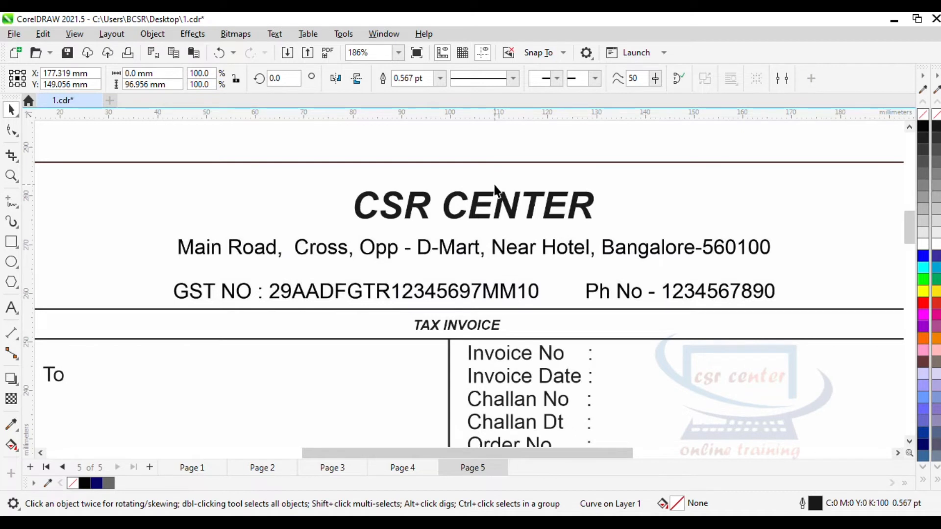
click(12, 308)
click(362, 203)
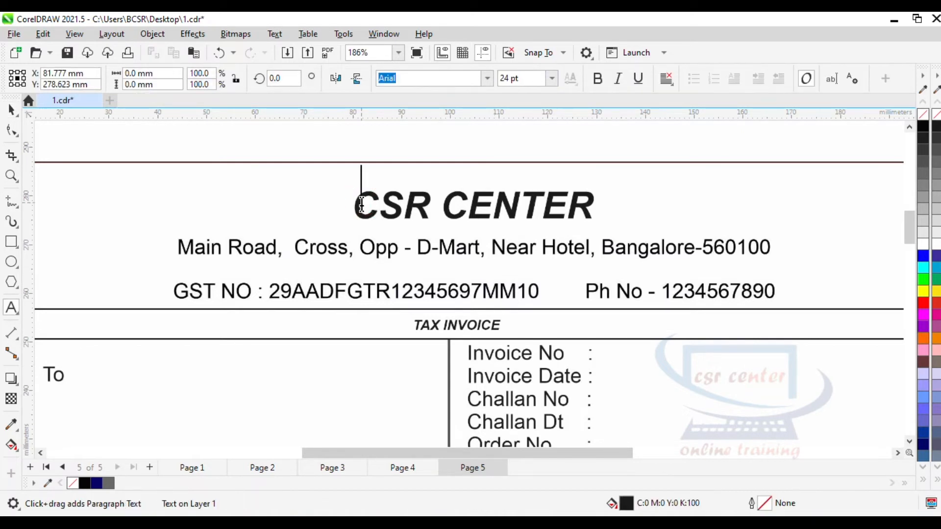
click(552, 78)
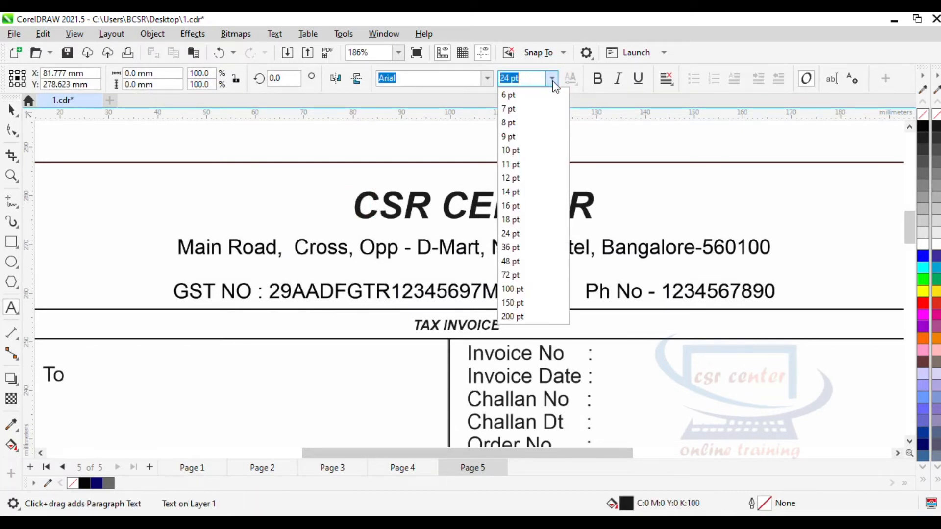
click(512, 178)
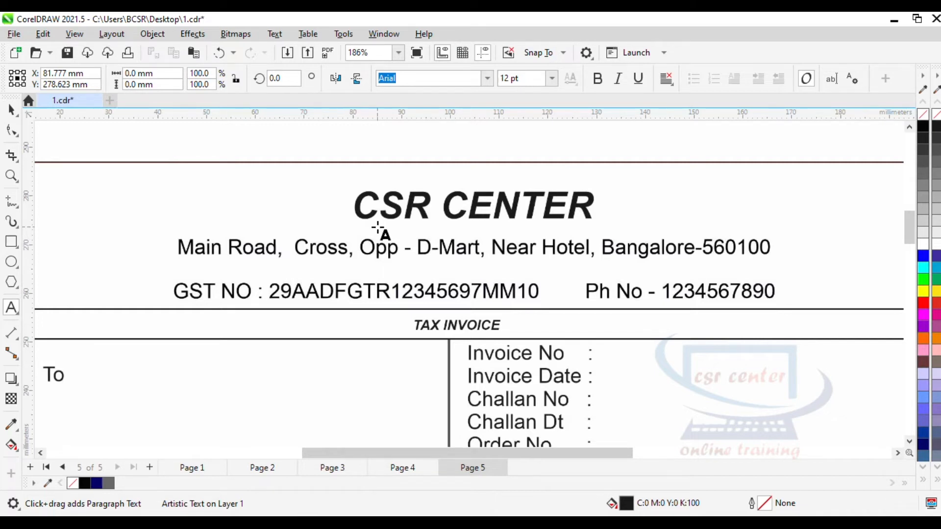
text(CSR CENTER)
key(ctrl+space)
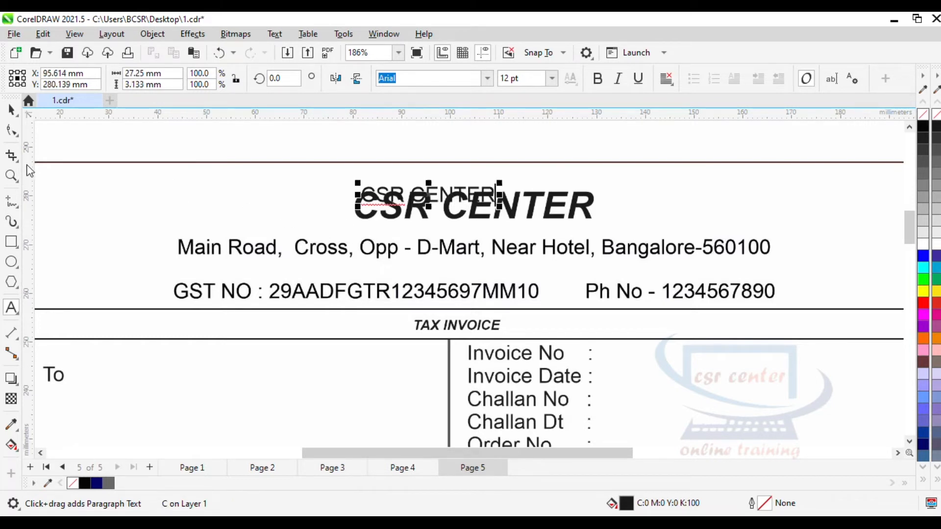
click(10, 111)
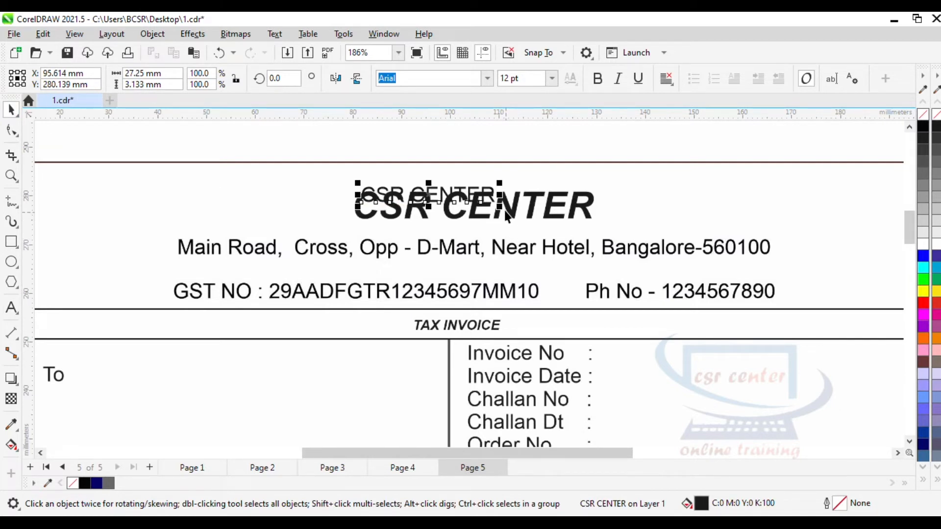
Step: Enlarge the CSR CENTER text to about 20.3 pt and move it over the heading in the image
drag(499, 206, 513, 216)
drag(529, 226, 540, 227)
drag(452, 193, 477, 203)
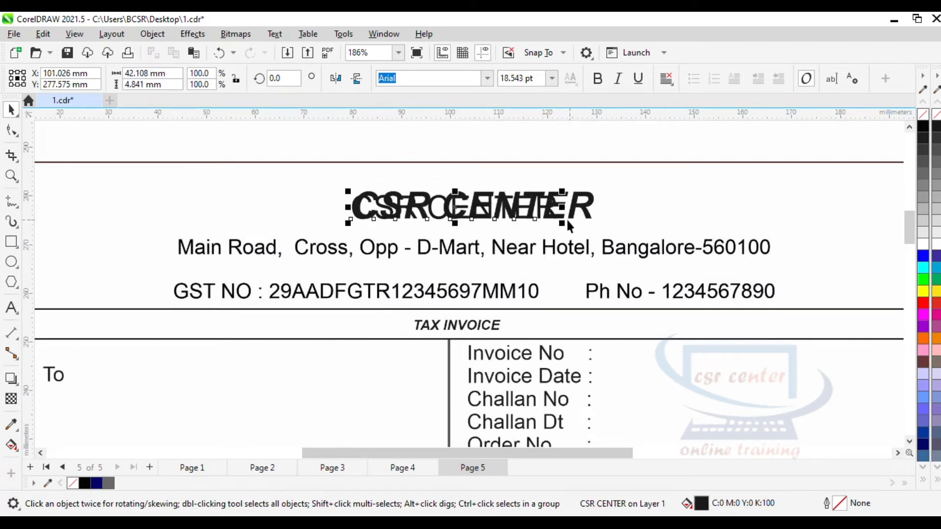
drag(563, 224, 573, 225)
drag(455, 208, 469, 206)
Step: Make the CSR CENTER text bold and italic and enlarge it to about 21.8 pt to match the image heading
click(597, 78)
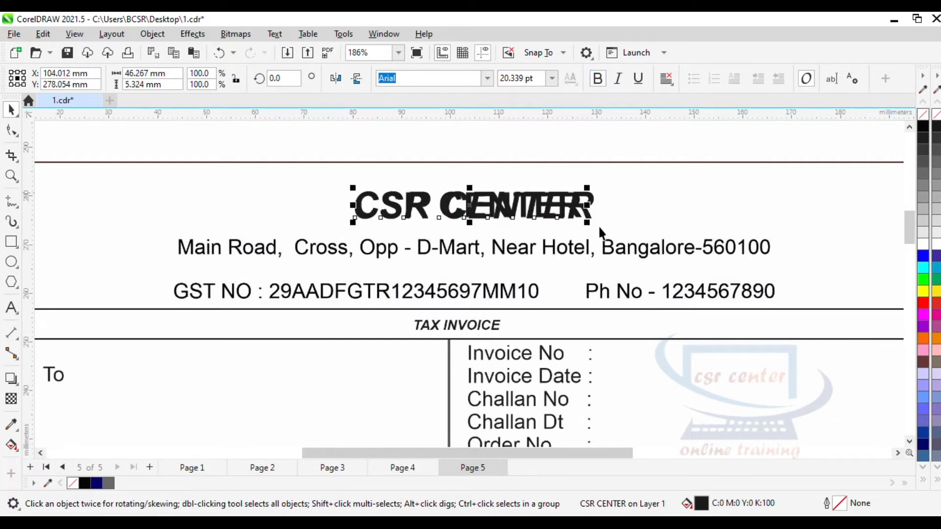
drag(587, 223, 603, 225)
click(647, 195)
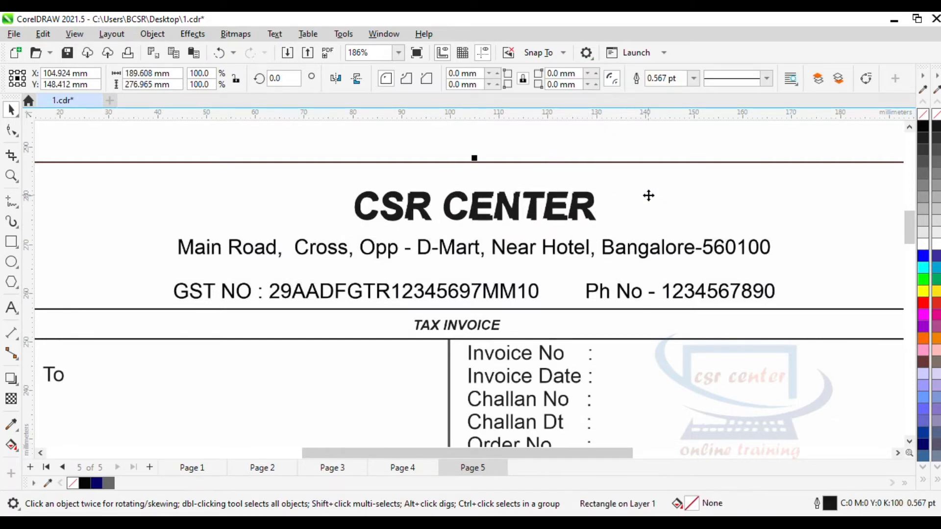
click(552, 217)
key(ctrl+i)
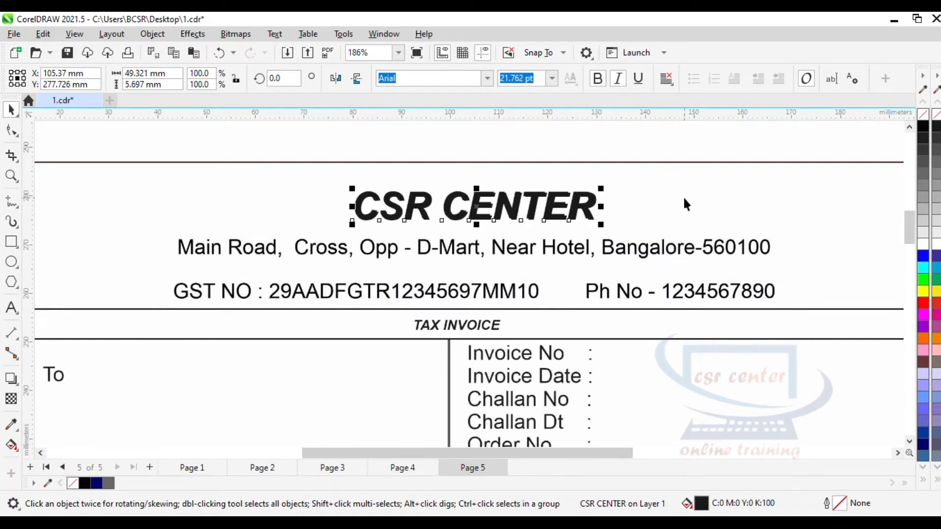
click(685, 198)
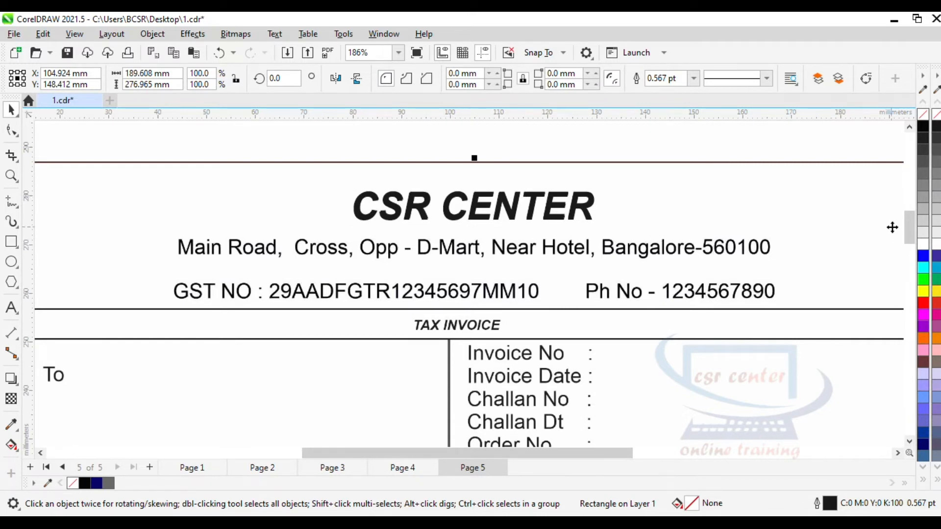
Step: Add the company's address line as 12 pt Arial text beneath the CSR CENTER heading
scroll(890, 225, down, 1)
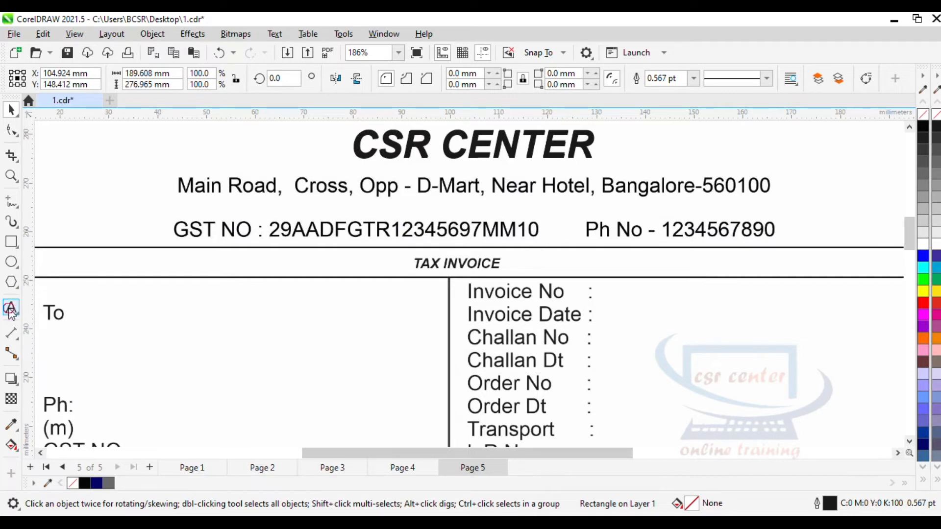
click(12, 308)
click(175, 186)
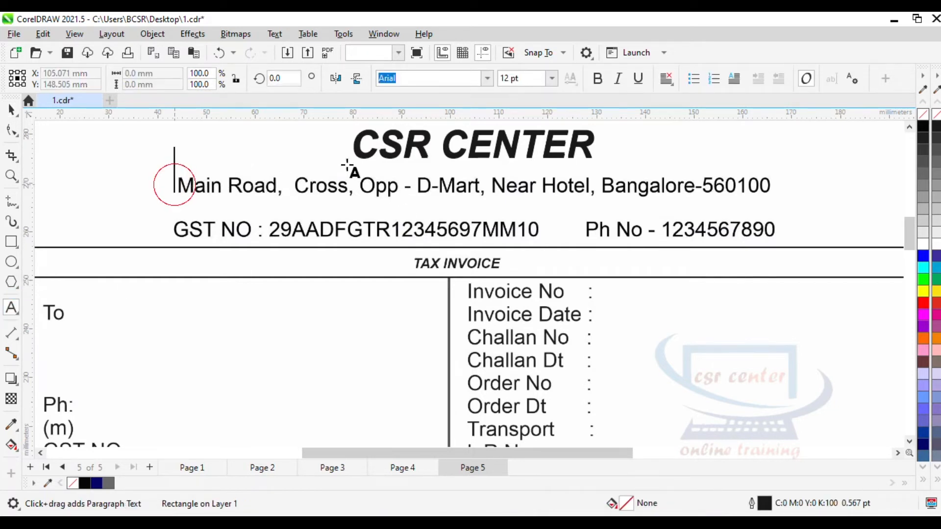
click(553, 77)
click(510, 178)
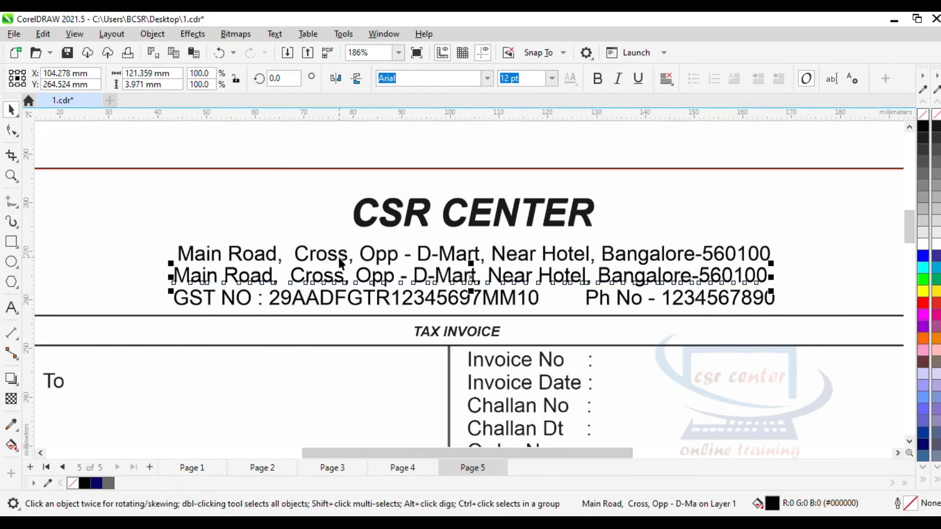
Step: Move the new address text up so it lies exactly over the address line in the invoice image
scroll(365, 278, up, 1)
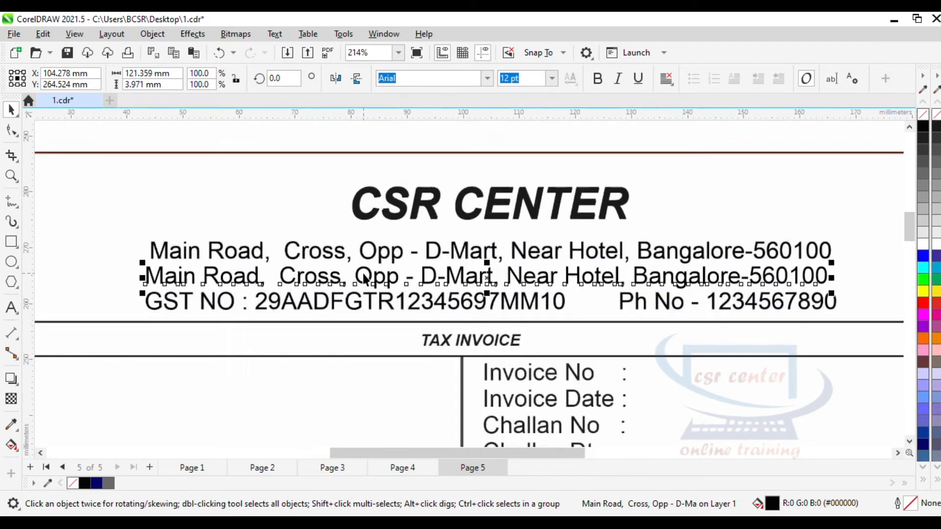
scroll(365, 278, up, 2)
drag(376, 278, 385, 243)
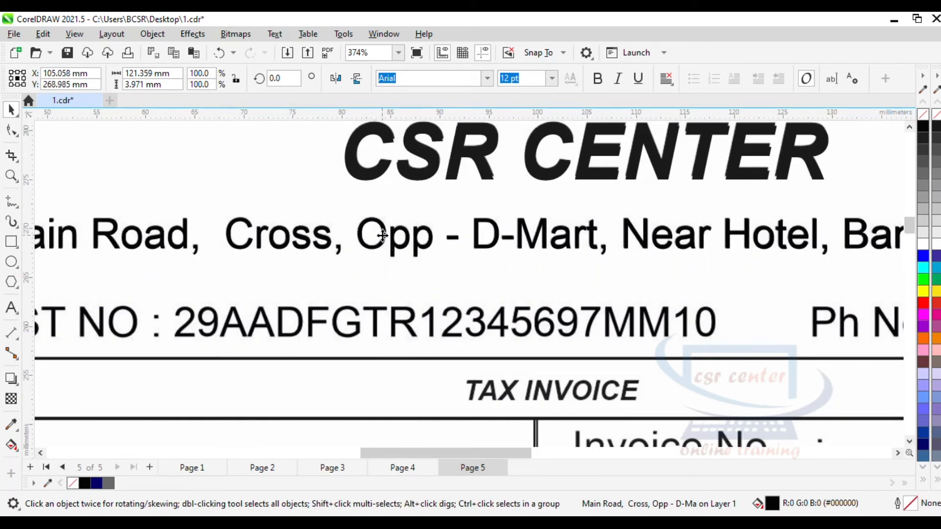
drag(391, 452, 364, 453)
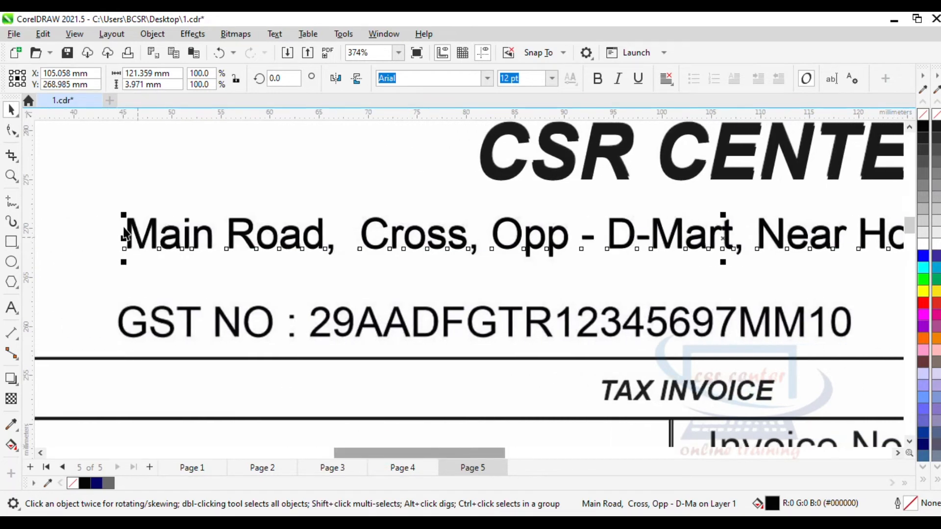
scroll(125, 238, up, 3)
key(Down)
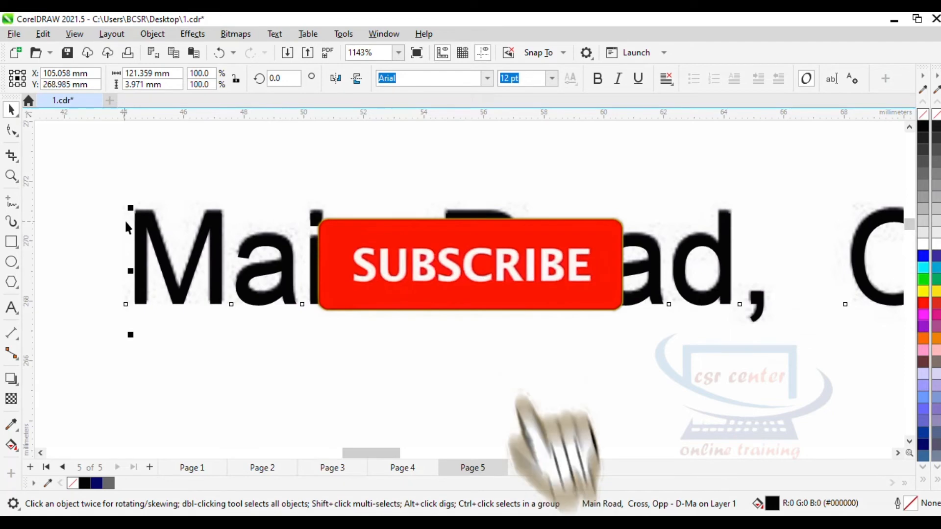
scroll(315, 241, down, 1)
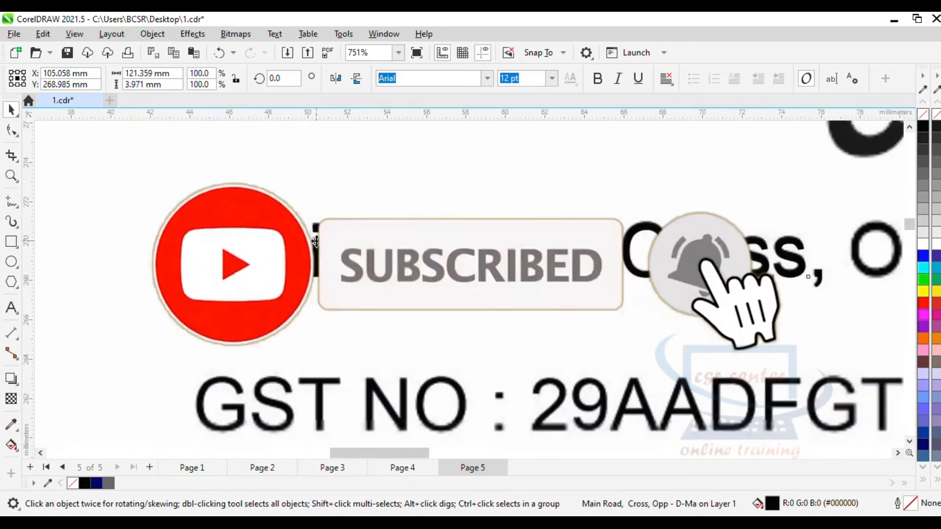
Step: Nudge the vertical divider line below the TAX INVOICE row to the right until it covers the divider in the invoice image
scroll(315, 241, down, 2)
drag(496, 449, 588, 455)
scroll(701, 313, down, 1)
scroll(604, 355, down, 1)
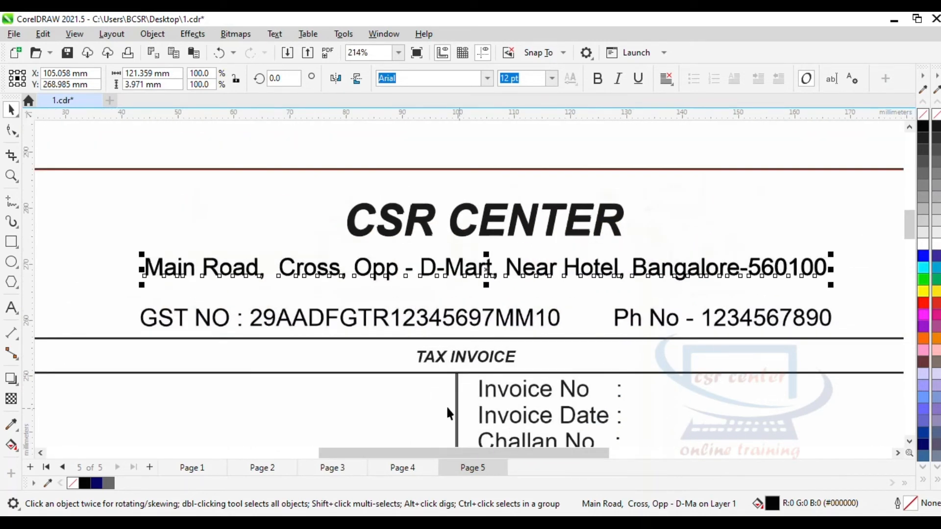
scroll(447, 413, up, 8)
click(474, 363)
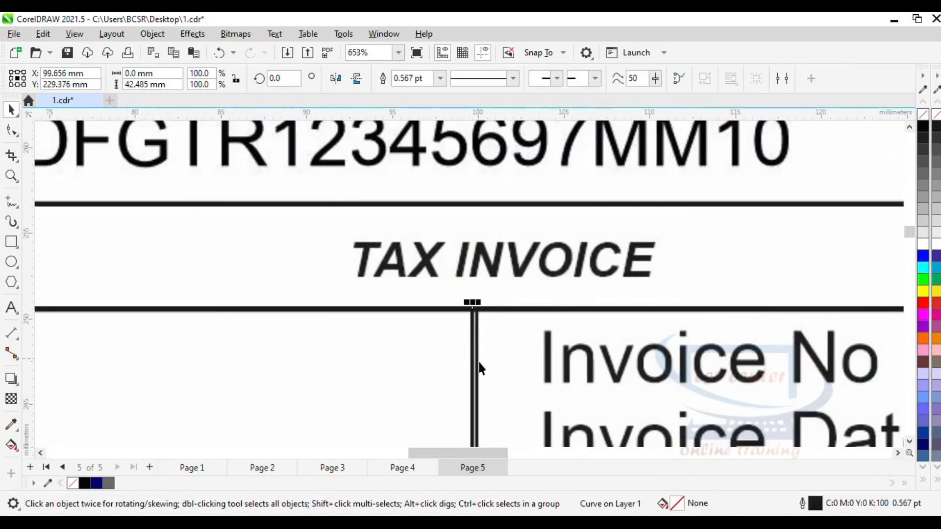
key(Right)
key(Right)
key(Right)
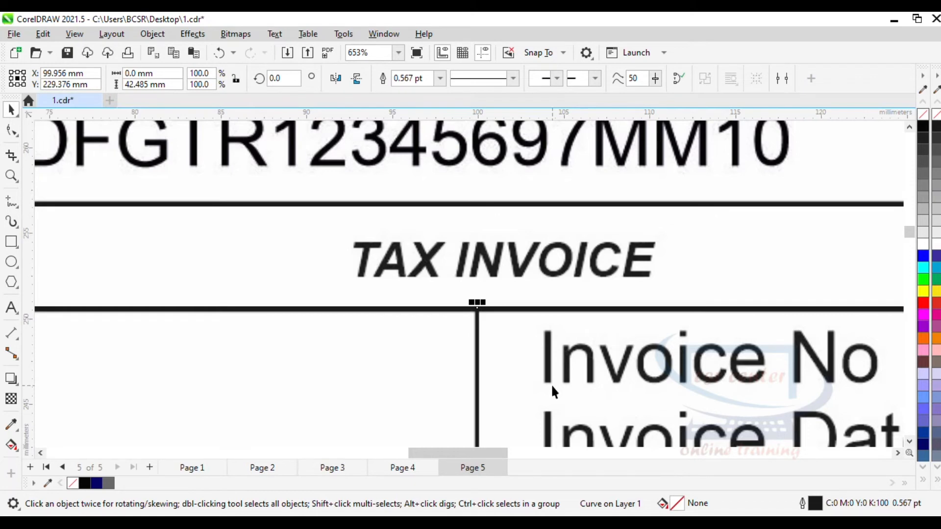
scroll(551, 384, down, 6)
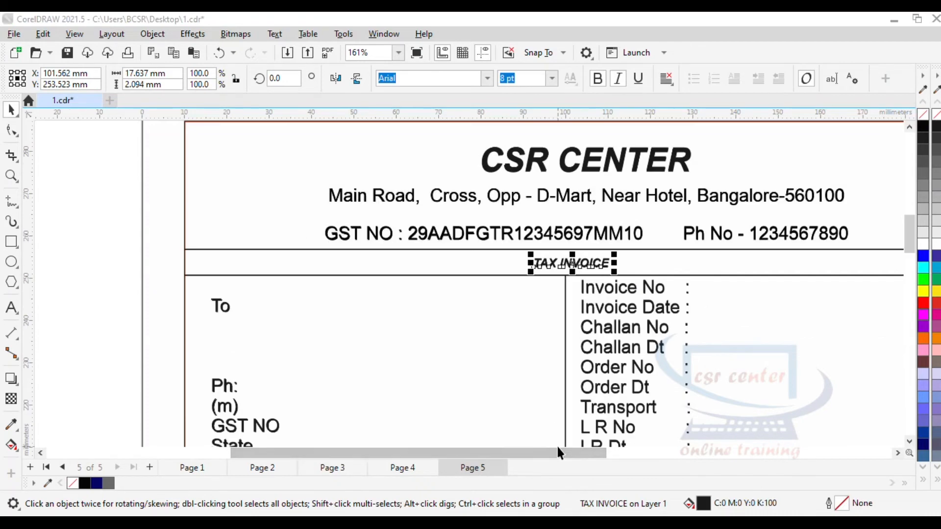
Step: Nudge the GST number and phone number text line left and down so it lies exactly over the same line in the image
drag(558, 450, 616, 459)
click(891, 286)
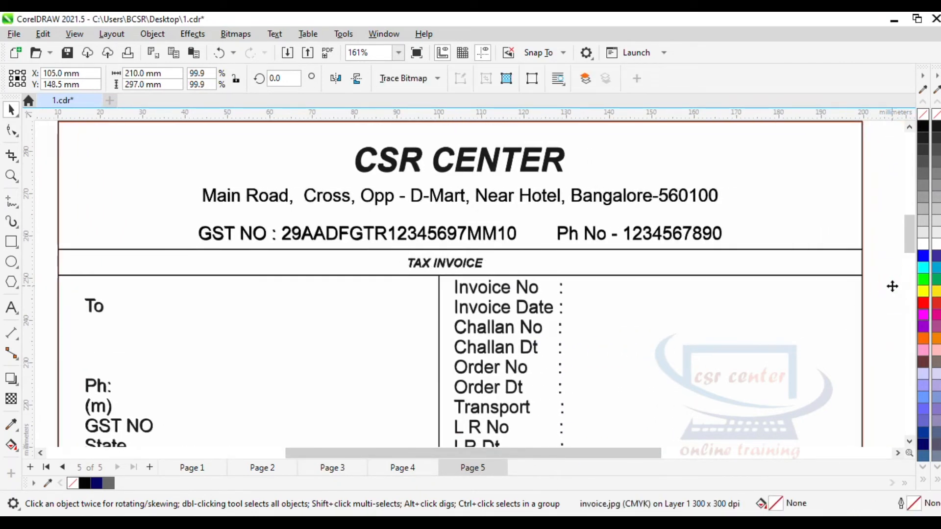
click(443, 229)
drag(446, 235, 447, 223)
scroll(418, 227, up, 4)
key(ctrl+z)
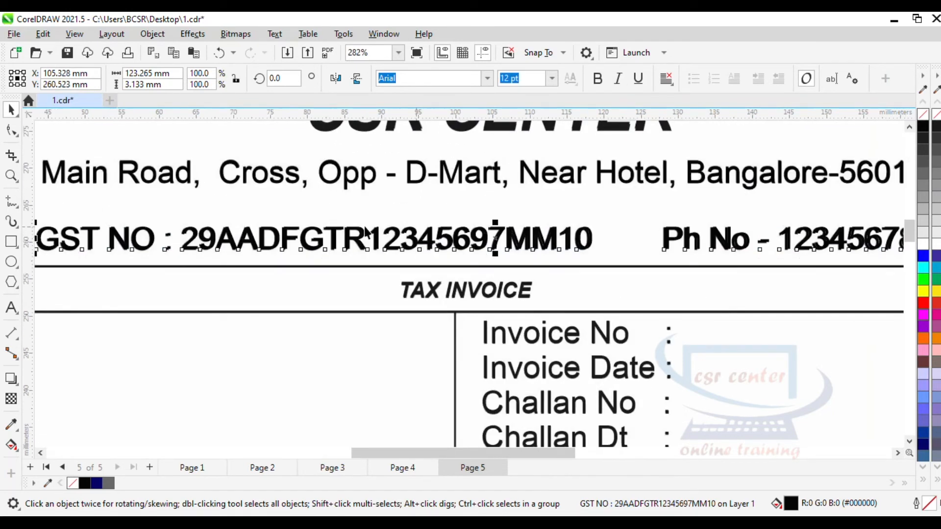
scroll(367, 227, up, 4)
scroll(365, 230, up, 5)
key(Left)
key(Left)
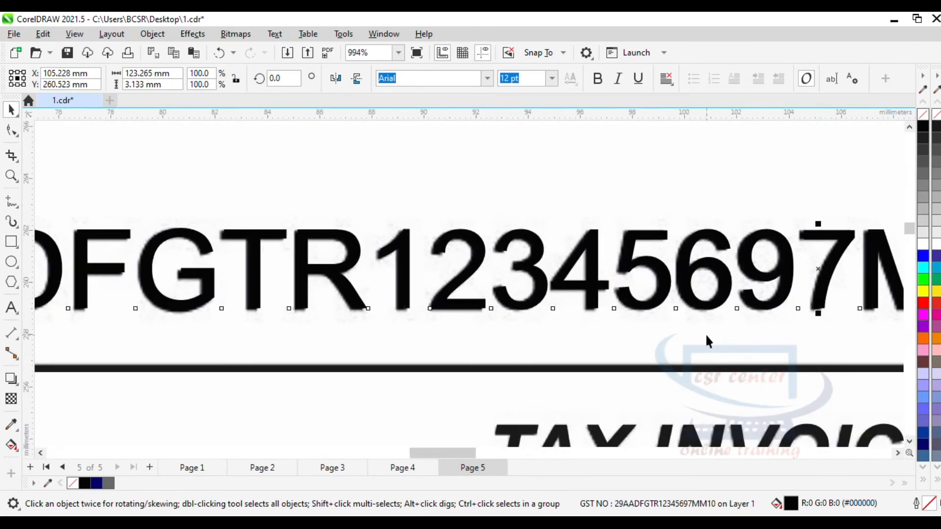
key(Left)
key(Left)
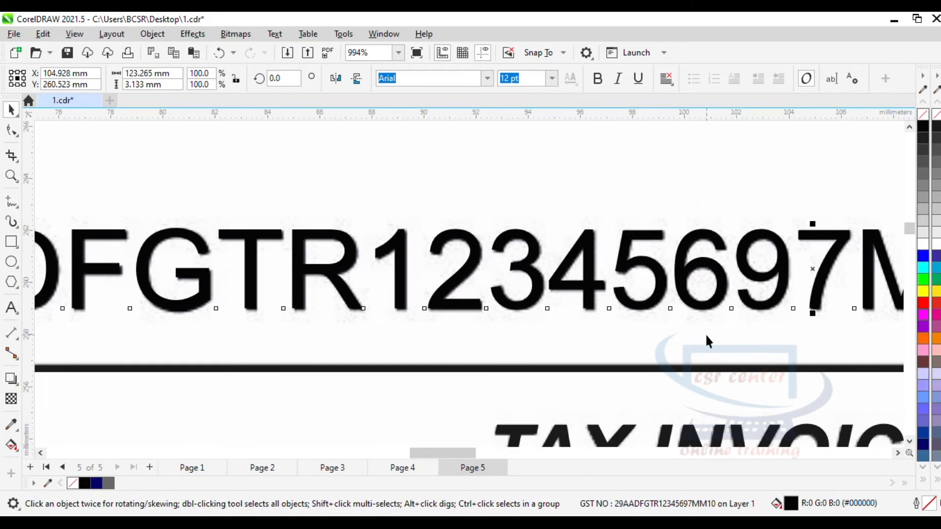
key(Right)
key(Down)
scroll(706, 335, down, 4)
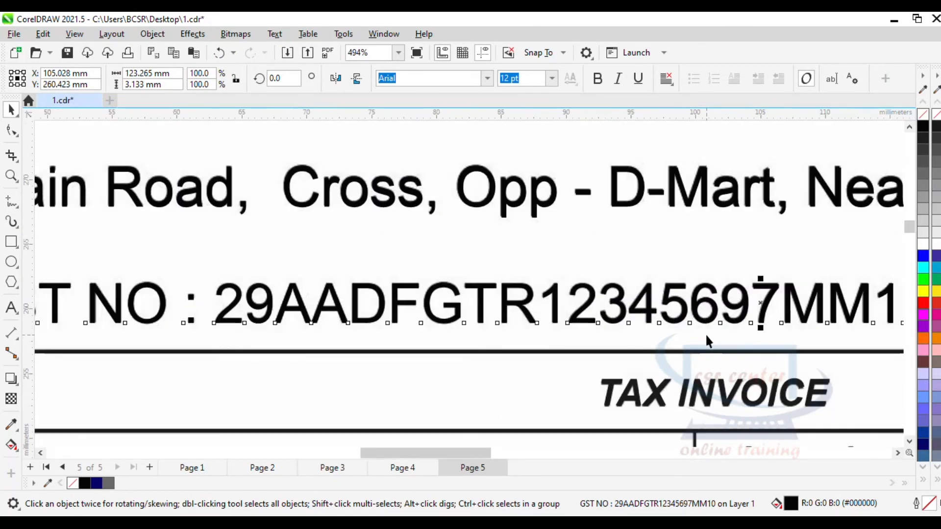
drag(495, 450, 520, 450)
scroll(671, 316, down, 2)
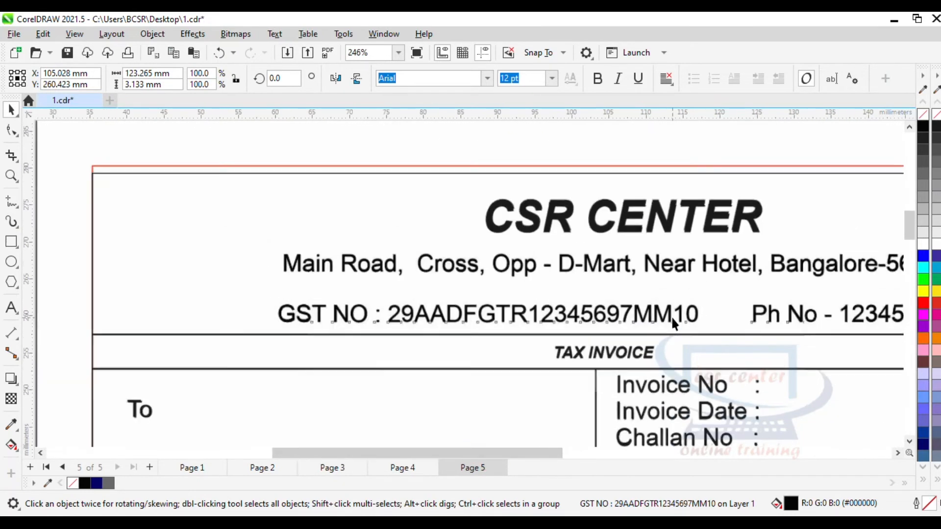
key(shift+F4)
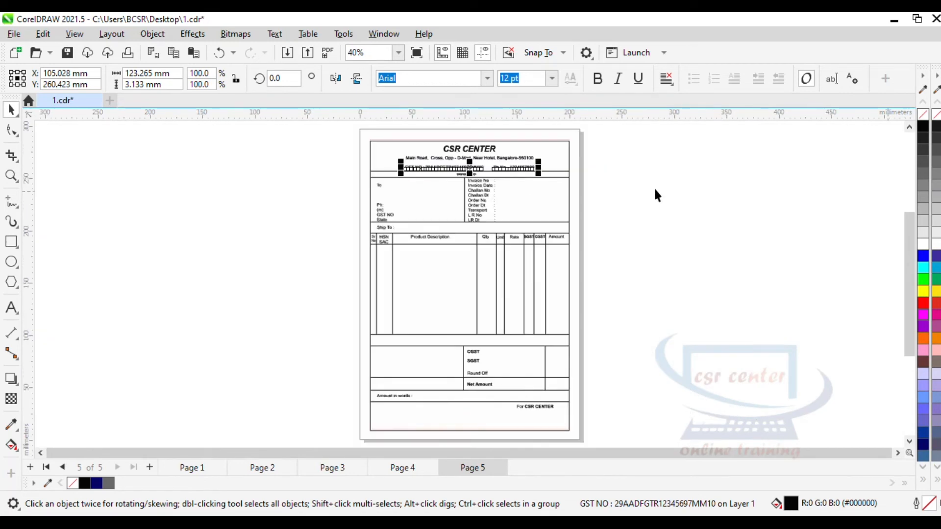
scroll(475, 240, up, 9)
scroll(464, 173, up, 3)
drag(480, 221, 547, 225)
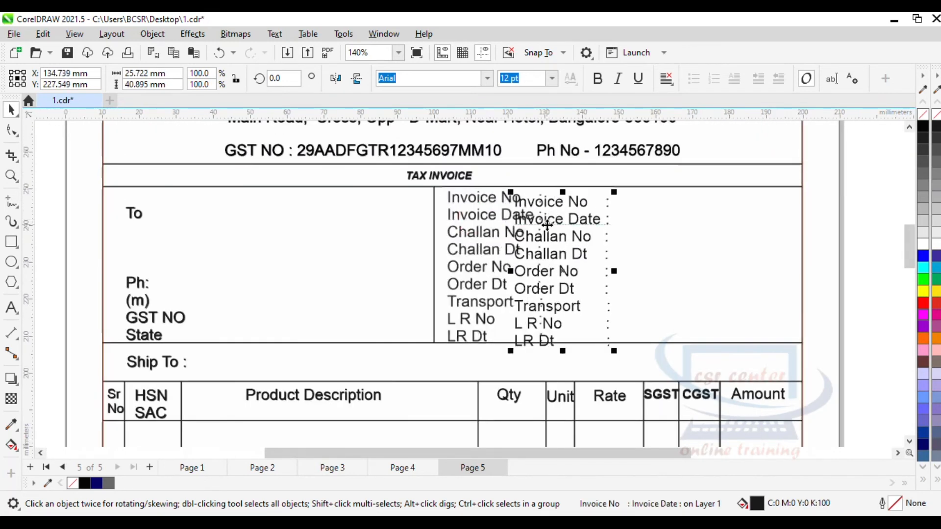
key(ctrl+z)
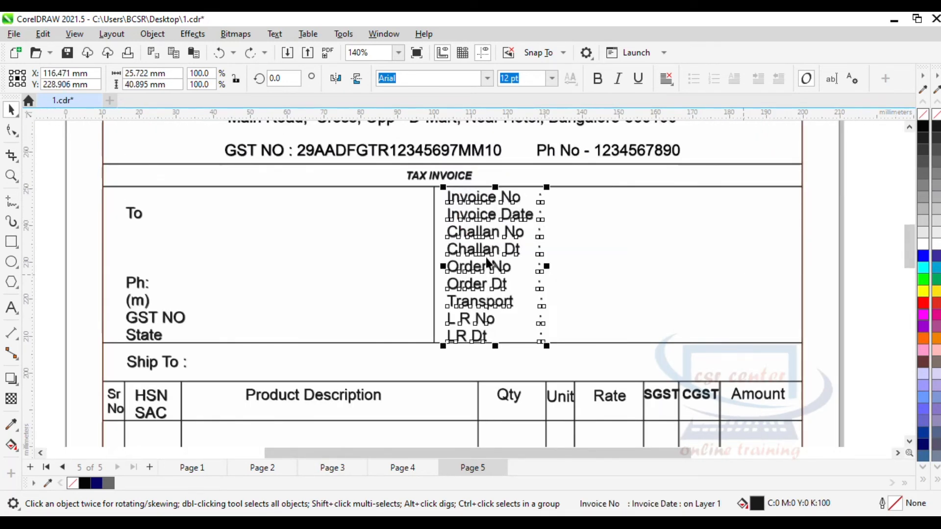
Step: Check the placement of the remaining labels, from the address block and table headings to the tax totals and the CSR CENTER signature line
click(137, 280)
click(301, 395)
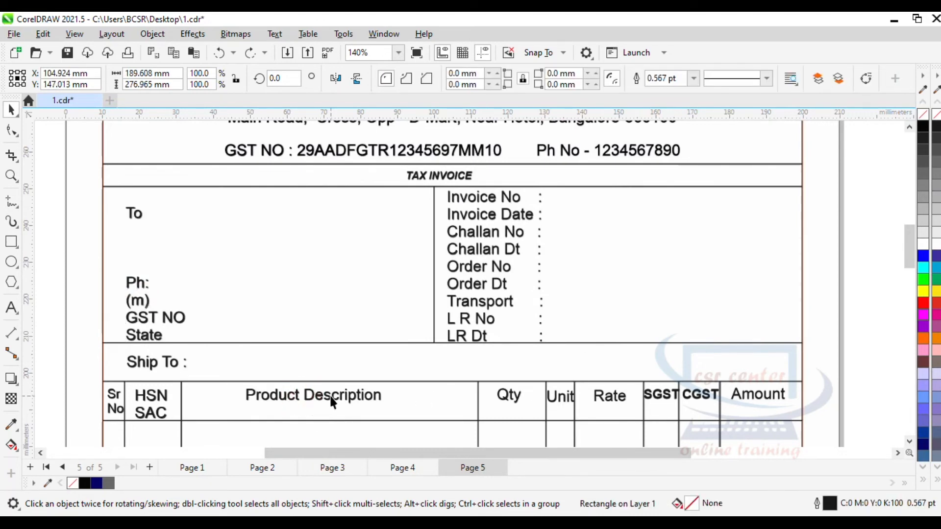
click(314, 397)
scroll(697, 349, down, 2)
drag(910, 245, 911, 286)
click(545, 440)
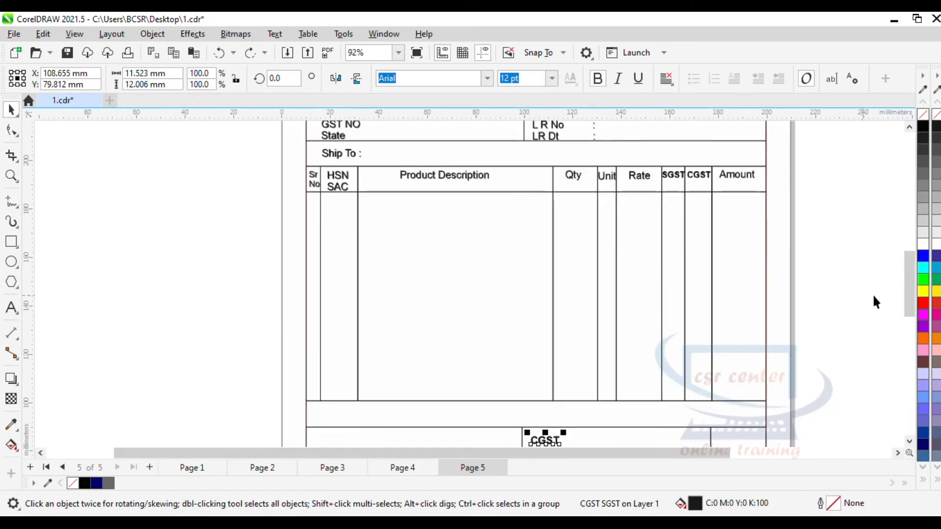
click(688, 405)
drag(911, 286, 910, 323)
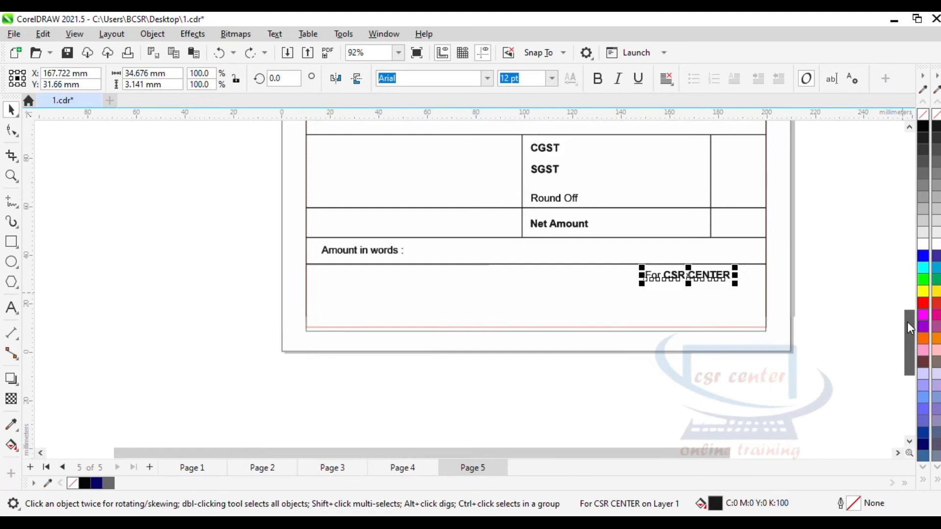
click(740, 333)
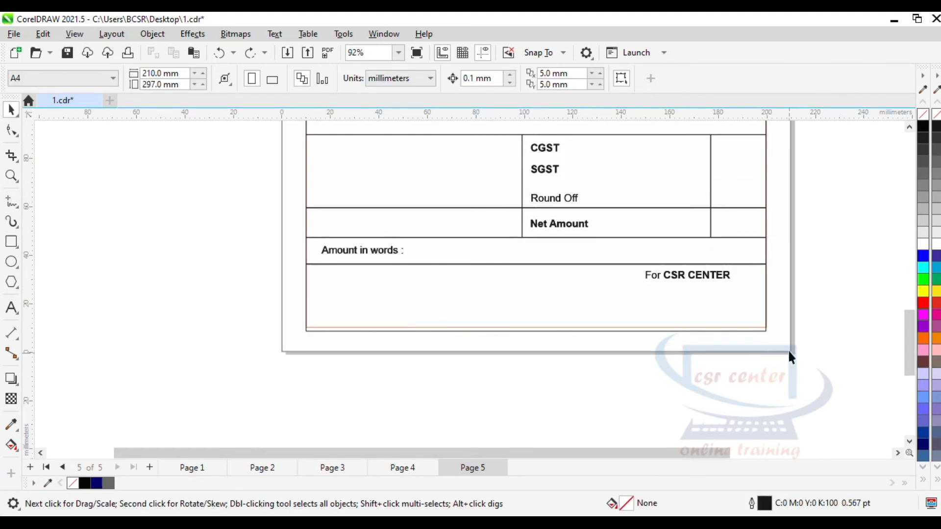
click(760, 342)
scroll(817, 343, down, 1)
key(F4)
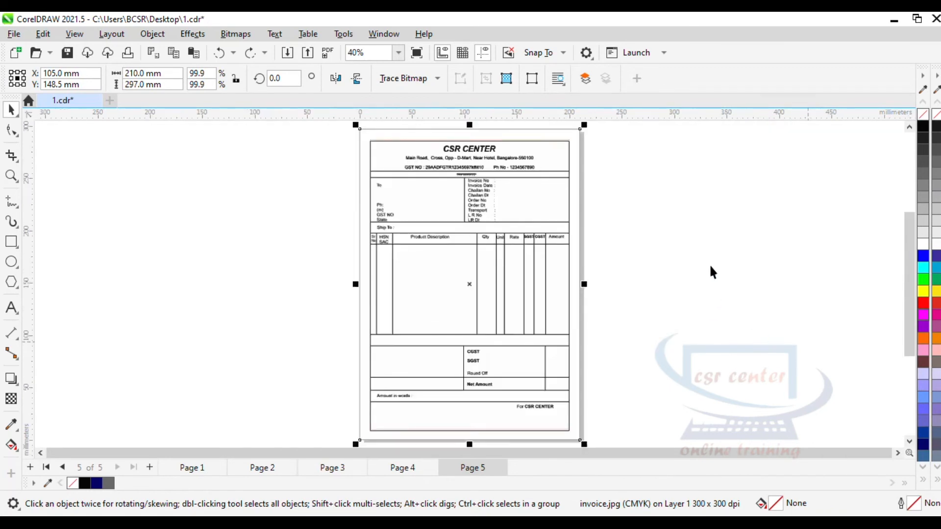
Step: Move the imported invoice image off the page and place it to the right of the traced layout
click(713, 270)
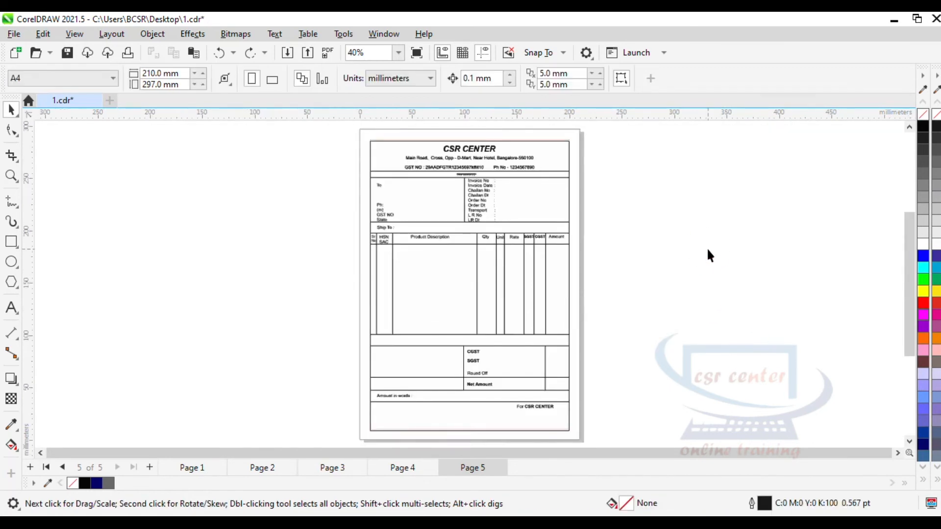
click(580, 438)
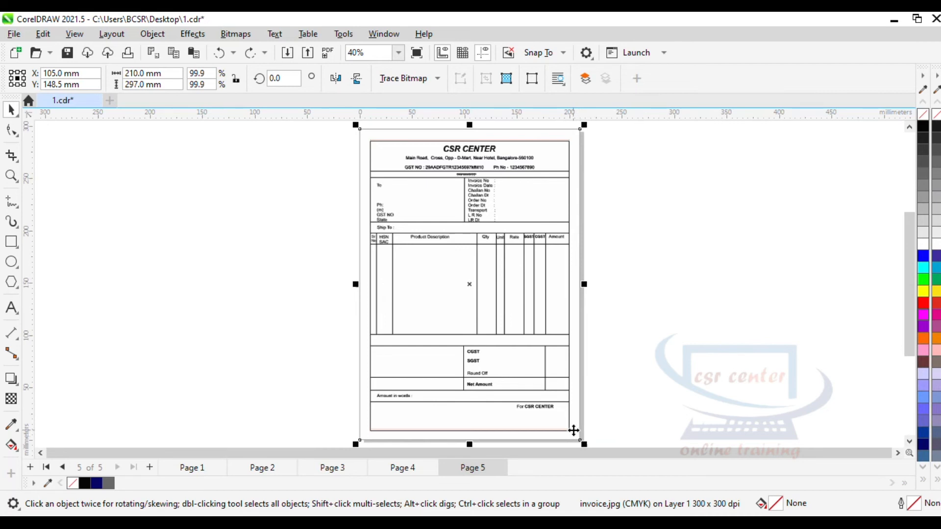
drag(572, 433, 817, 432)
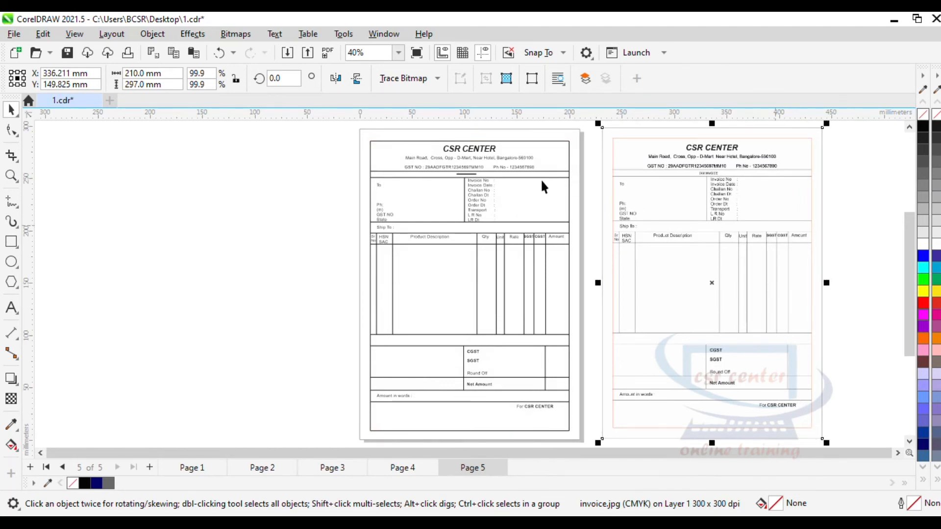
scroll(509, 137, up, 2)
drag(637, 454, 704, 455)
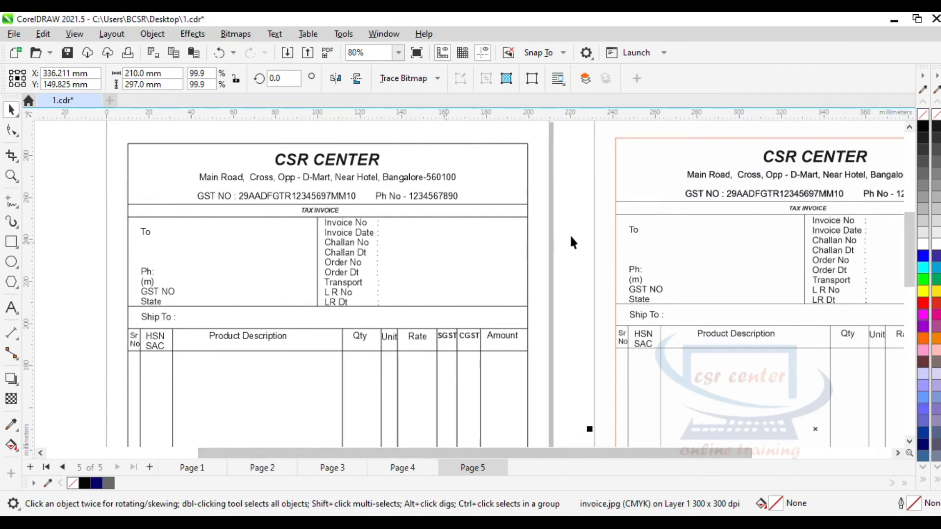
drag(637, 234, 631, 242)
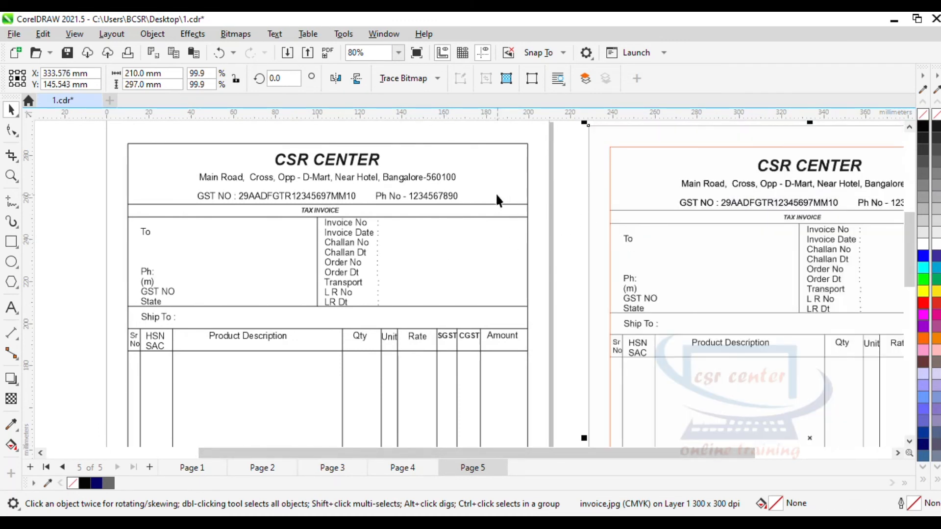
Step: Compare the traced invoice with the original image beside it, from the header down to the signature area
scroll(607, 200, up, 1)
scroll(607, 199, down, 1)
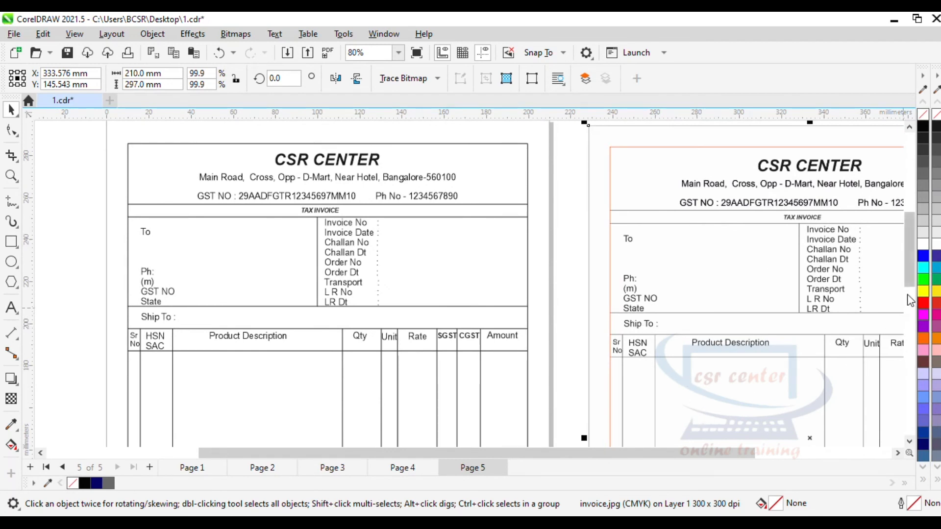
drag(669, 453, 732, 453)
scroll(605, 324, down, 1)
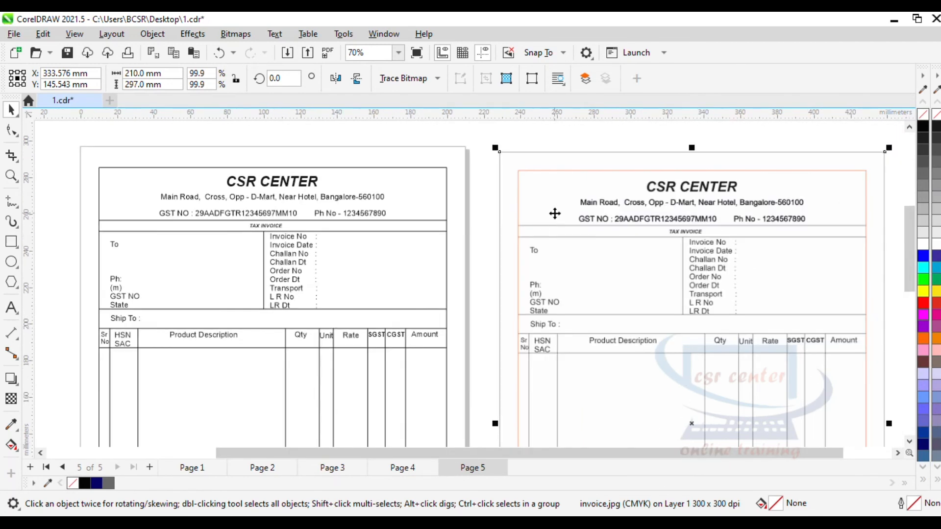
scroll(258, 230, up, 1)
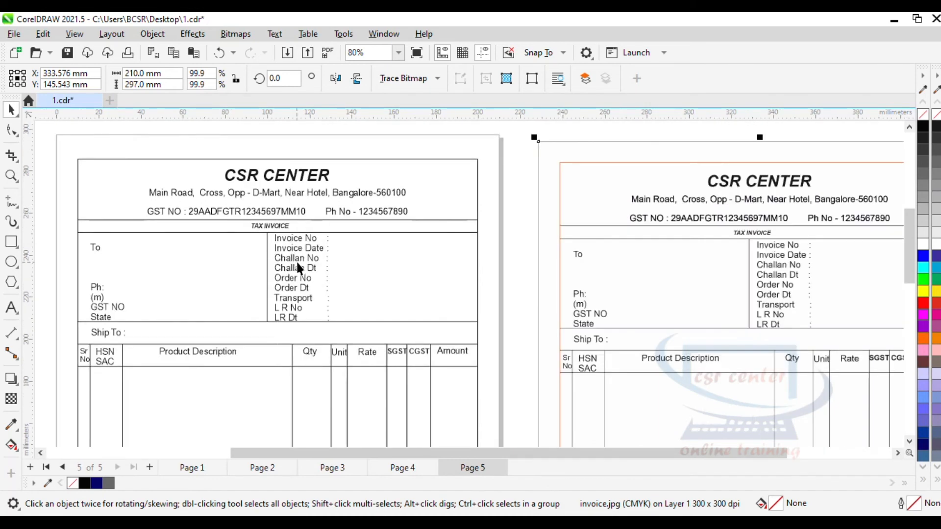
drag(907, 263, 907, 283)
drag(687, 459, 728, 459)
drag(909, 254, 911, 314)
mouse_move(770, 455)
mouse_down()
mouse_move(745, 457)
mouse_move(774, 458)
mouse_up()
drag(912, 304, 909, 327)
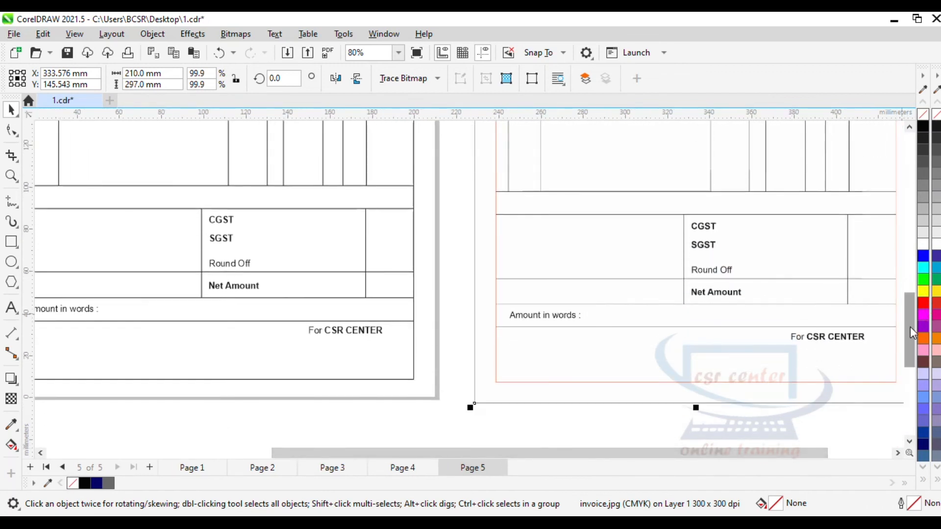
click(513, 342)
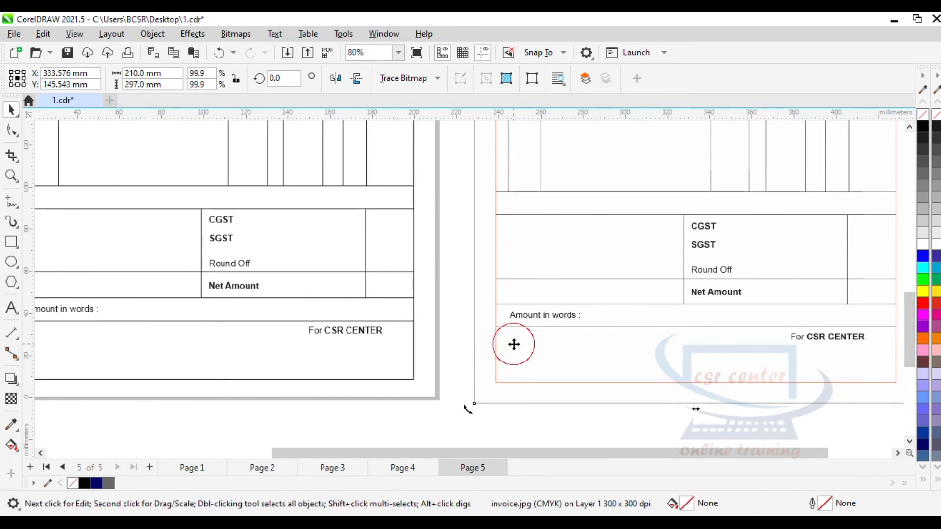
click(545, 409)
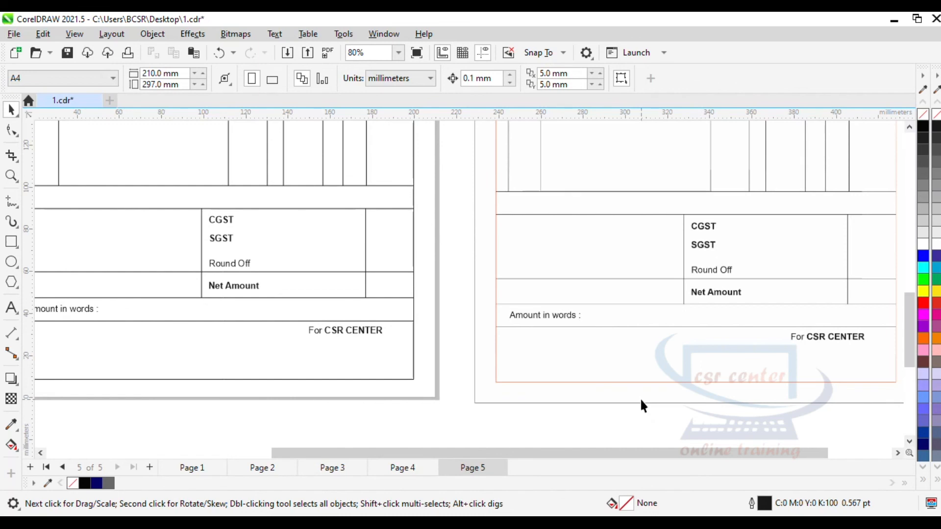
Step: Delete the imported invoice image beside the page
key(F4)
click(723, 315)
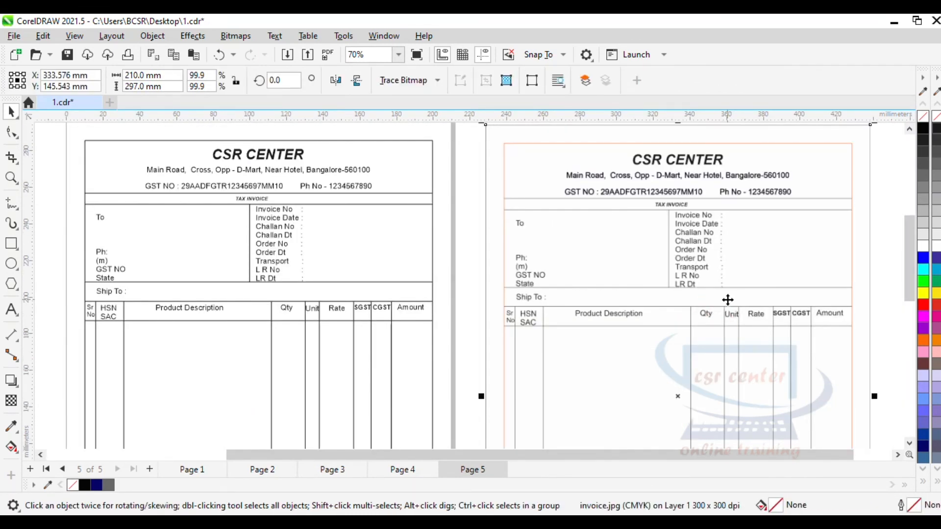
key(Delete)
scroll(663, 261, down, 2)
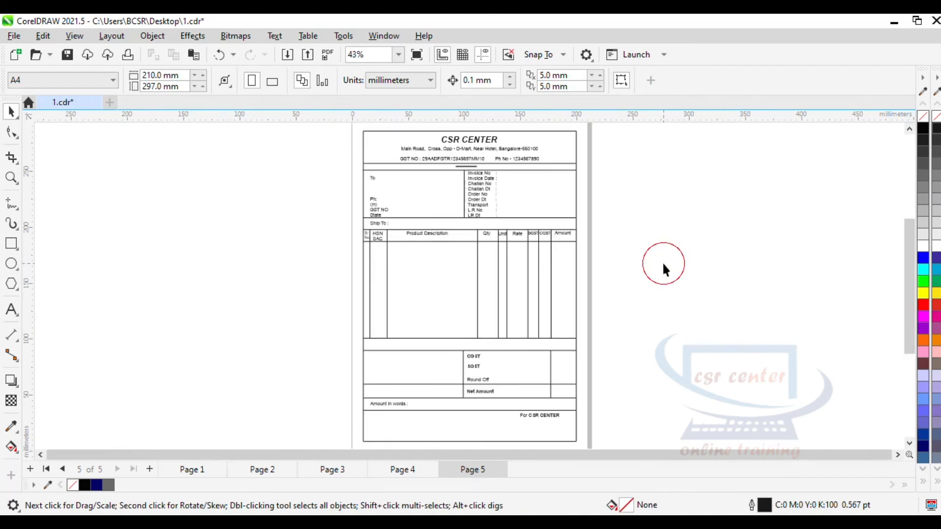
scroll(662, 262, down, 1)
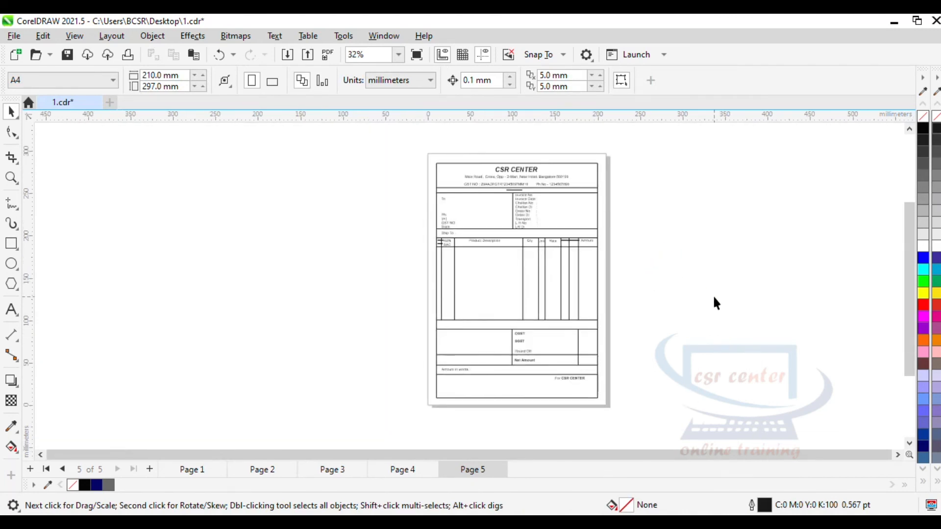
Step: Group all the lines, rectangles and text of the traced invoice into one object
key(ctrl+a)
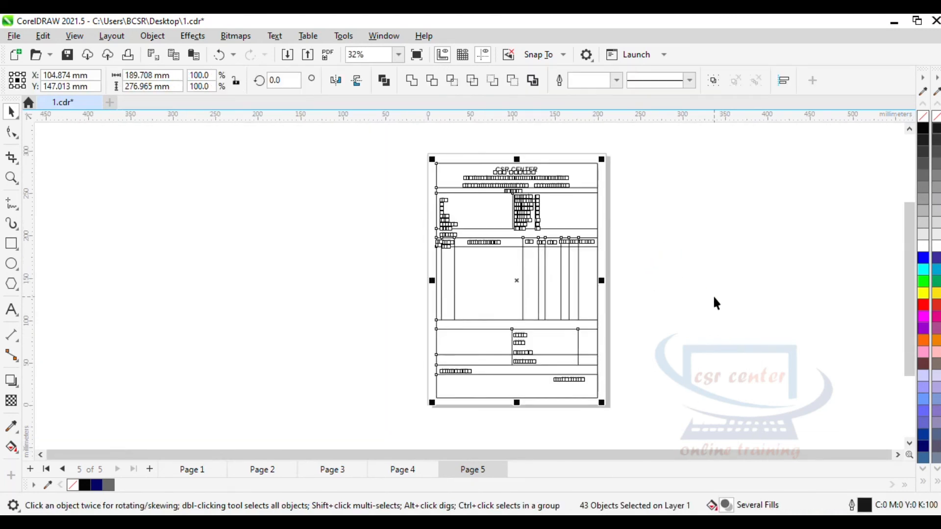
right_click(582, 204)
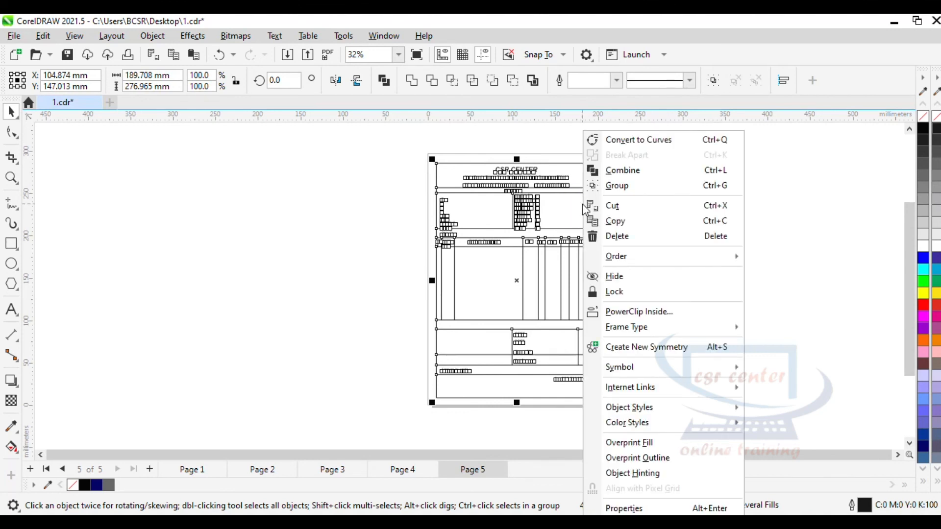
click(623, 188)
click(654, 237)
scroll(509, 211, up, 5)
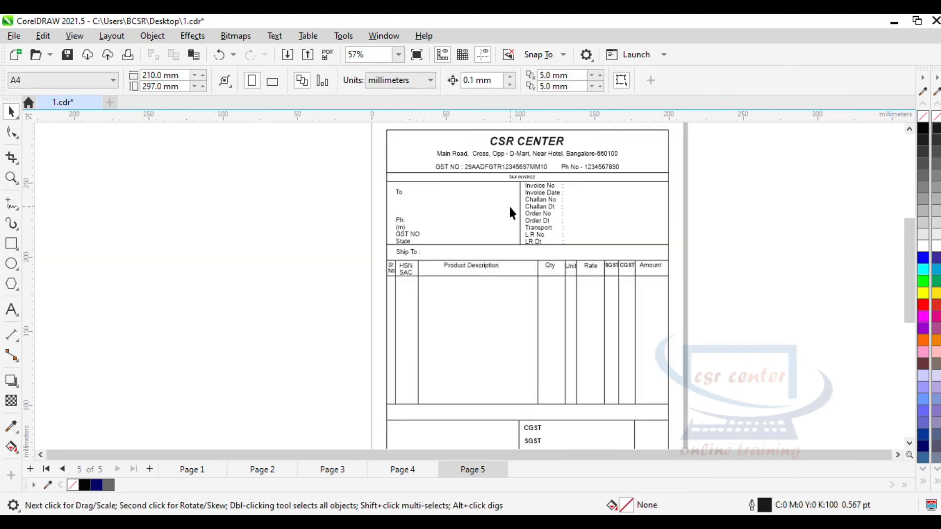
Step: Move the grouped invoice partly past the page's right edge as a test and centre it back on the page
scroll(509, 211, down, 4)
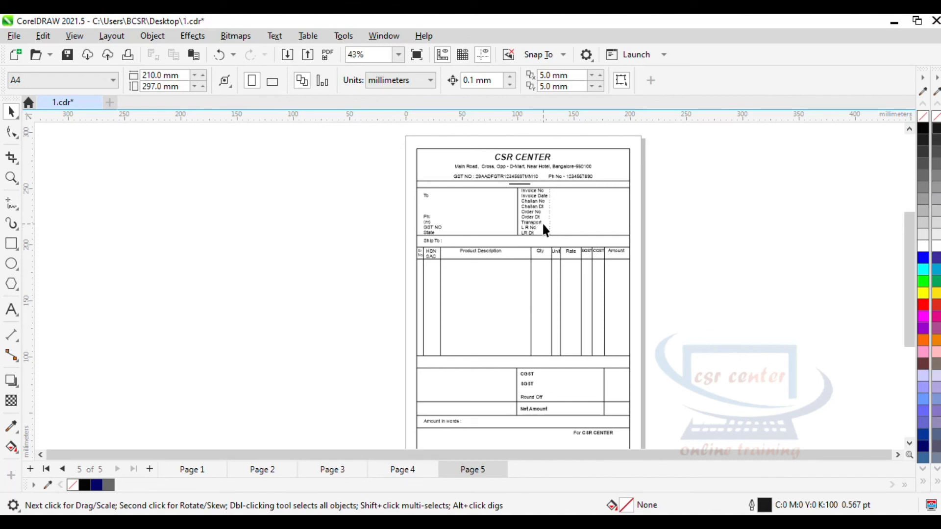
drag(547, 219, 677, 231)
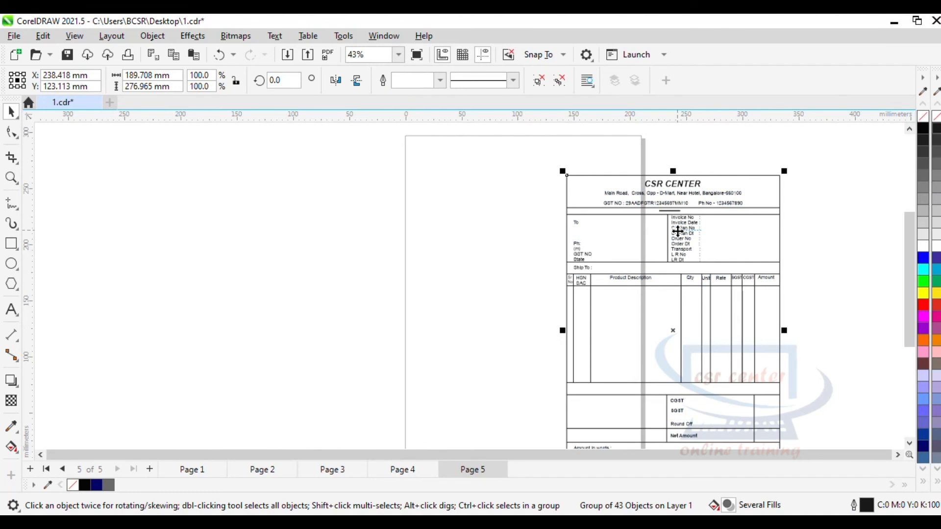
scroll(678, 231, up, 2)
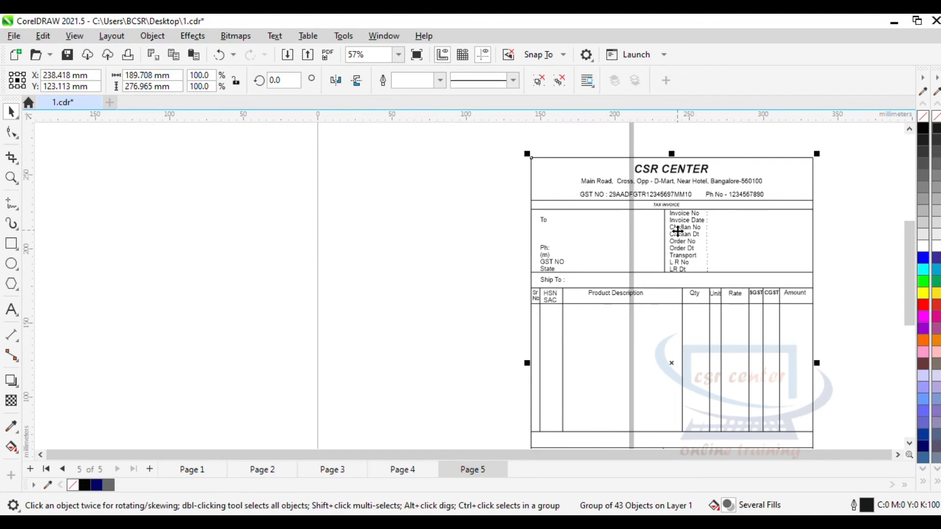
scroll(678, 231, up, 6)
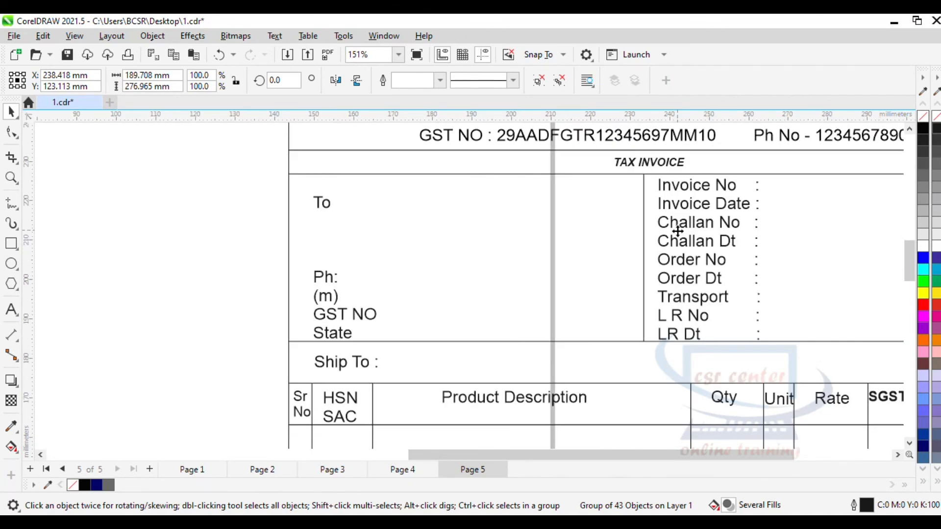
key(p)
click(677, 231)
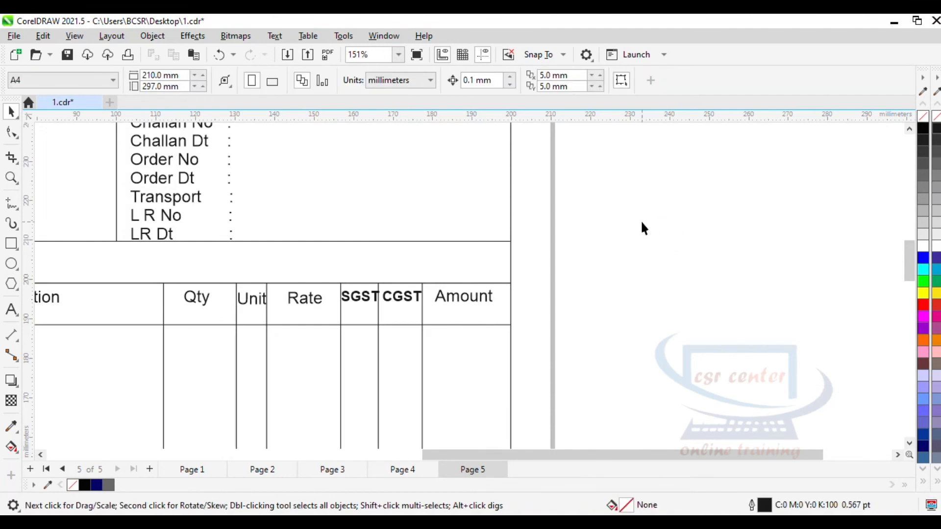
key(shift+F4)
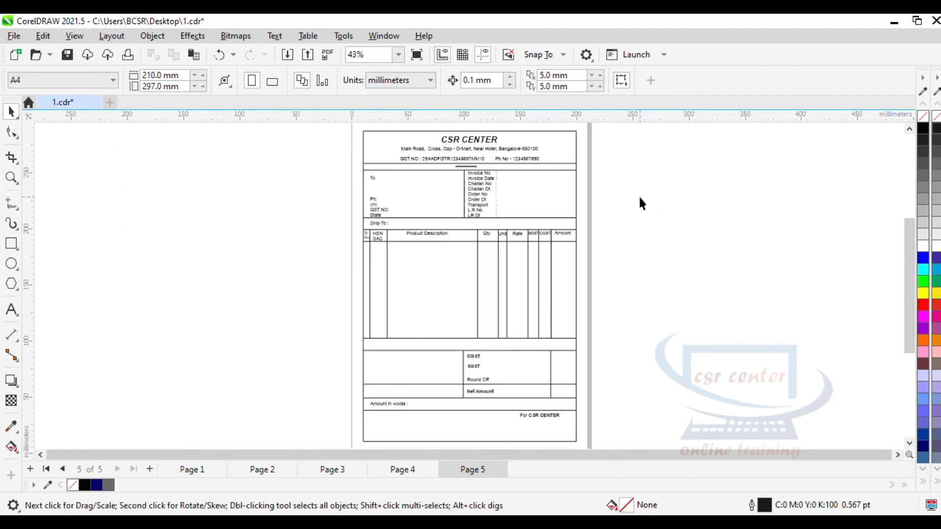